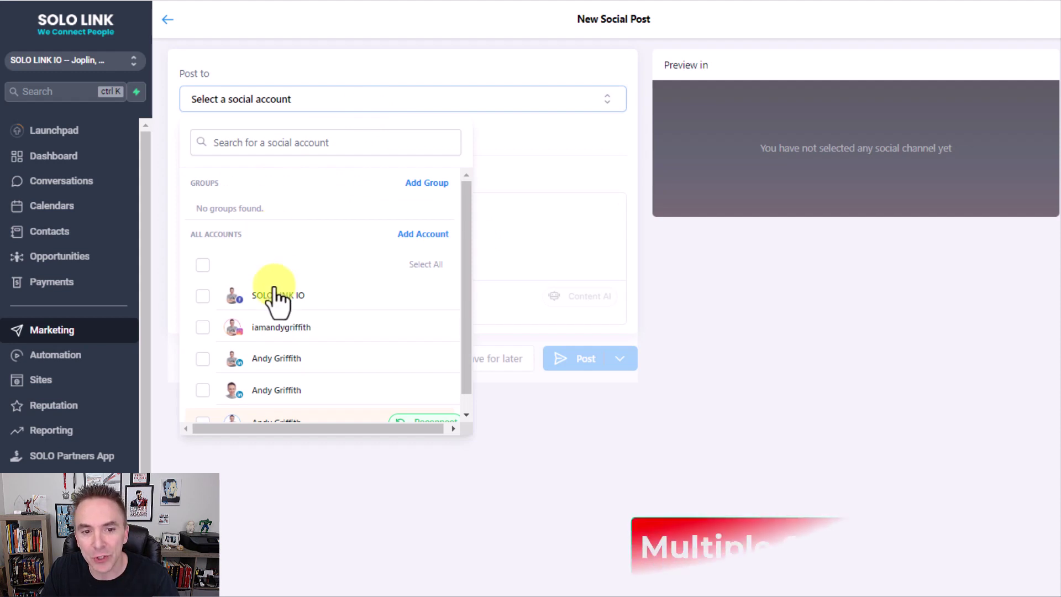
Step: Select the SOLO LINK IO Facebook page, the Instagram account and both LinkedIn accounts as the post's destinations
{"action": "scroll", "coordinate": [272, 296], "scroll_direction": "down", "scroll_amount": 1}
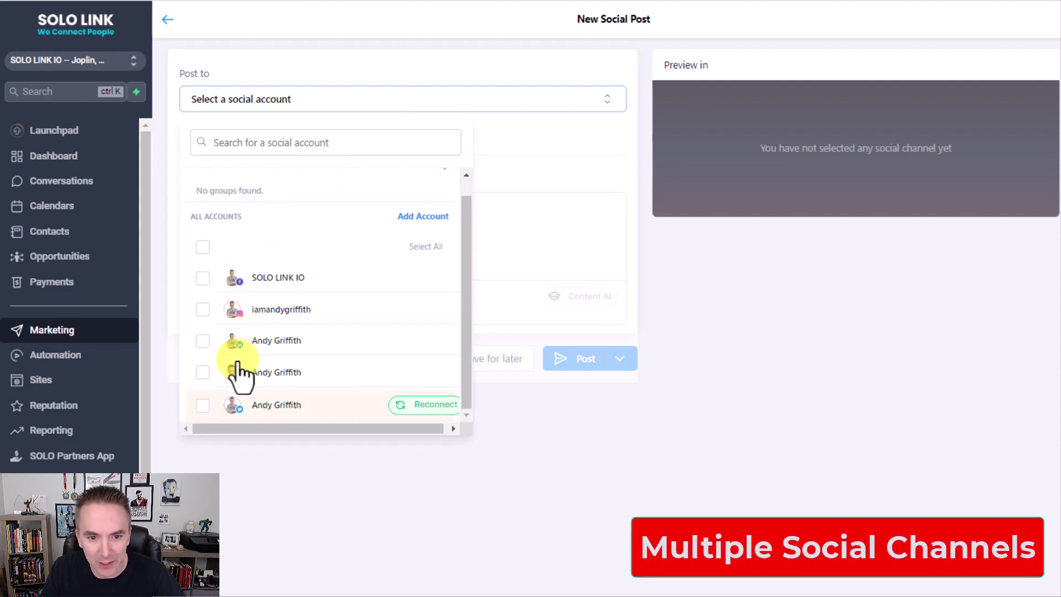
{"action": "left_click", "coordinate": [203, 278]}
{"action": "left_click", "coordinate": [202, 314]}
{"action": "left_click", "coordinate": [203, 347]}
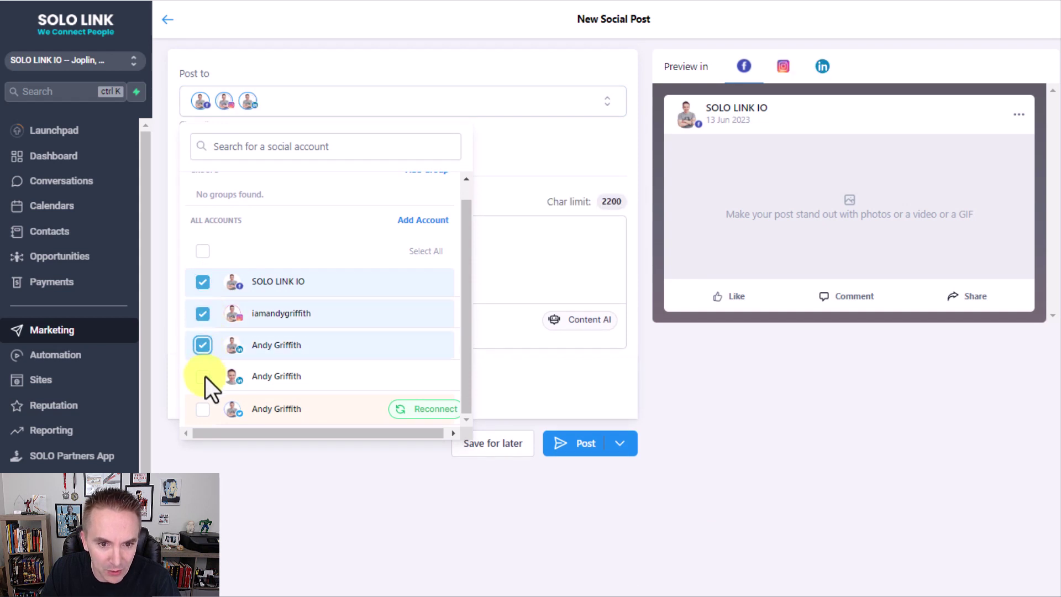
{"action": "left_click", "coordinate": [203, 379]}
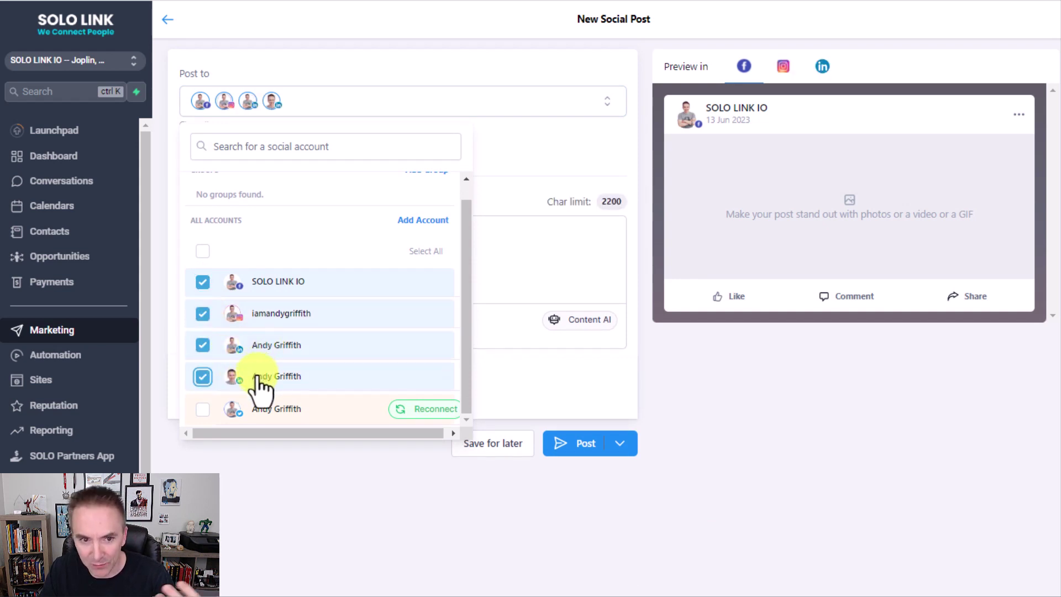
{"action": "left_click", "coordinate": [512, 259]}
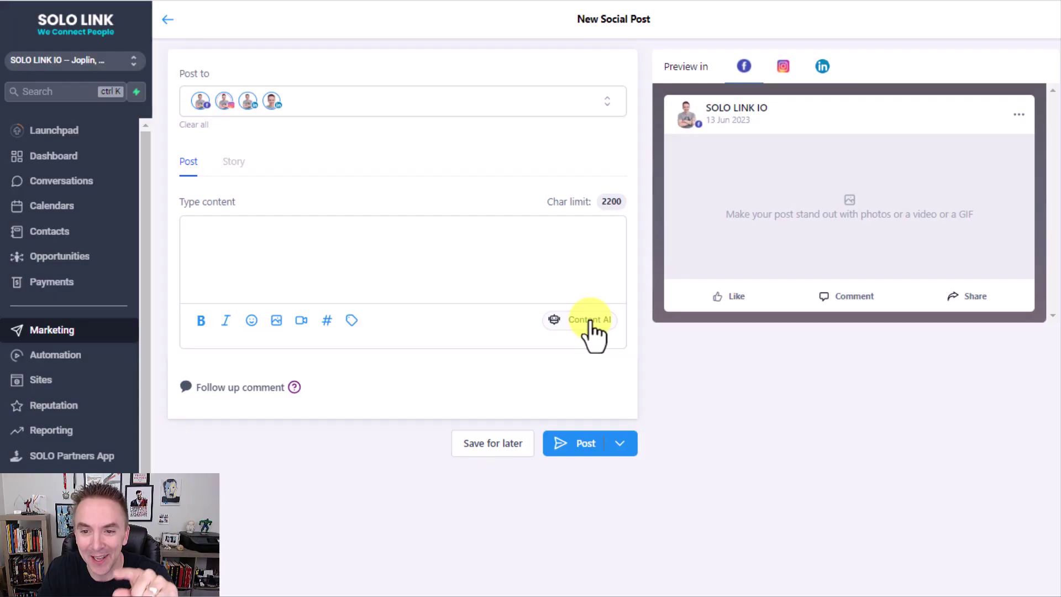
Step: Start Content AI for the post and enter the content title "Using AI for Social Media Content Creation"
{"action": "left_click", "coordinate": [589, 325]}
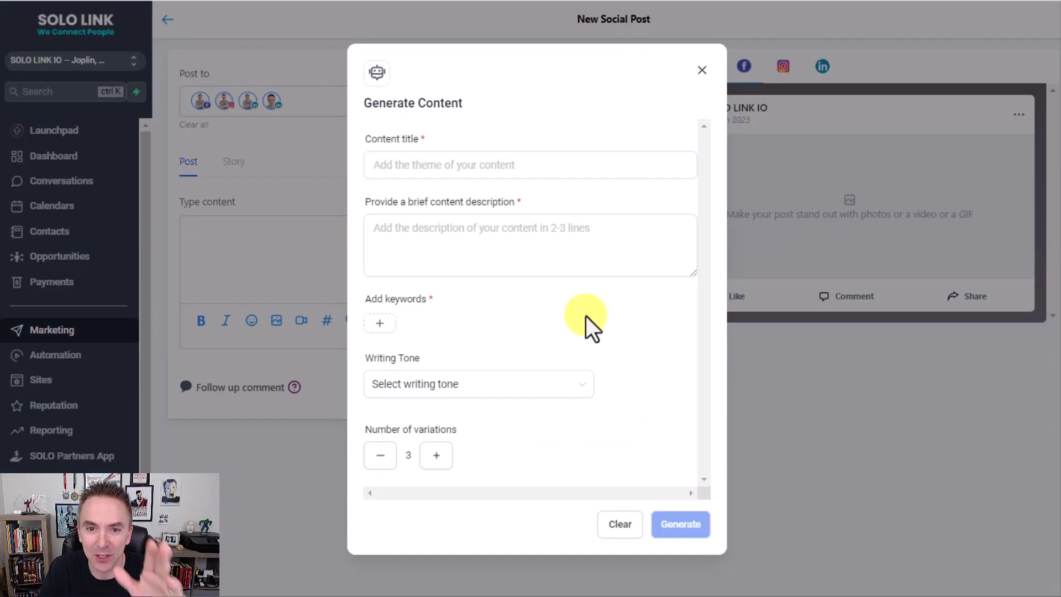
{"action": "left_click", "coordinate": [429, 177]}
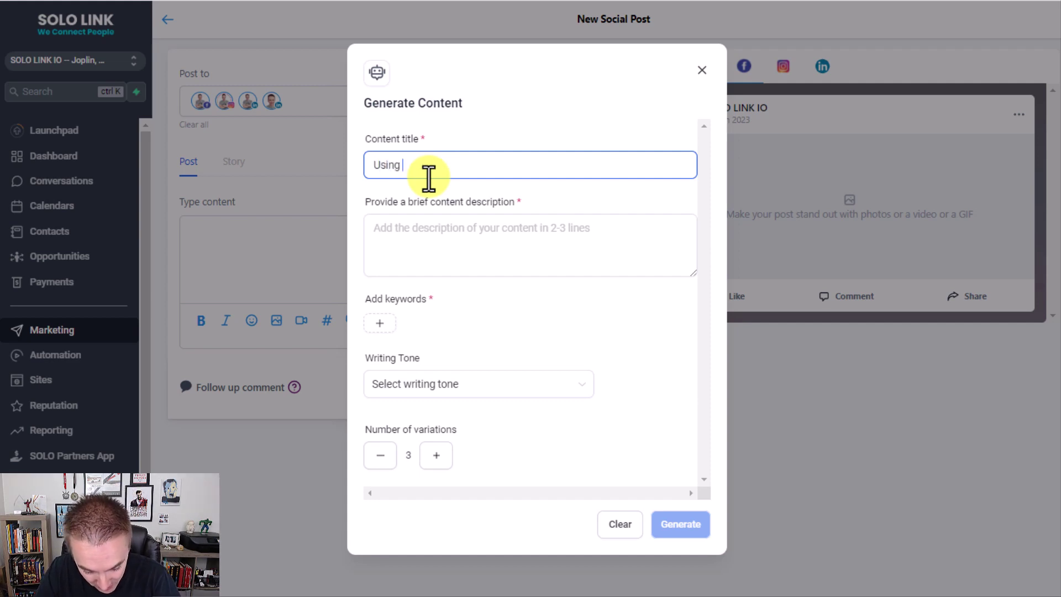
{"action": "type", "text": "AI for Social ME"}
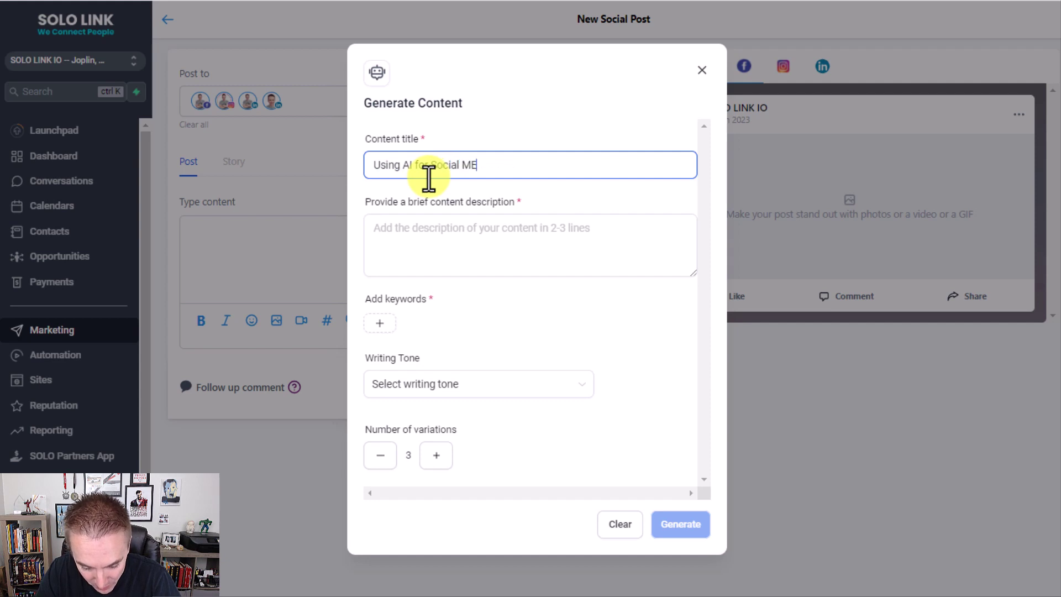
{"action": "key", "text": "BackSpace"}
{"action": "key", "text": "BackSpace"}
{"action": "key", "text": "BackSpace"}
{"action": "key", "text": "BackSpace"}
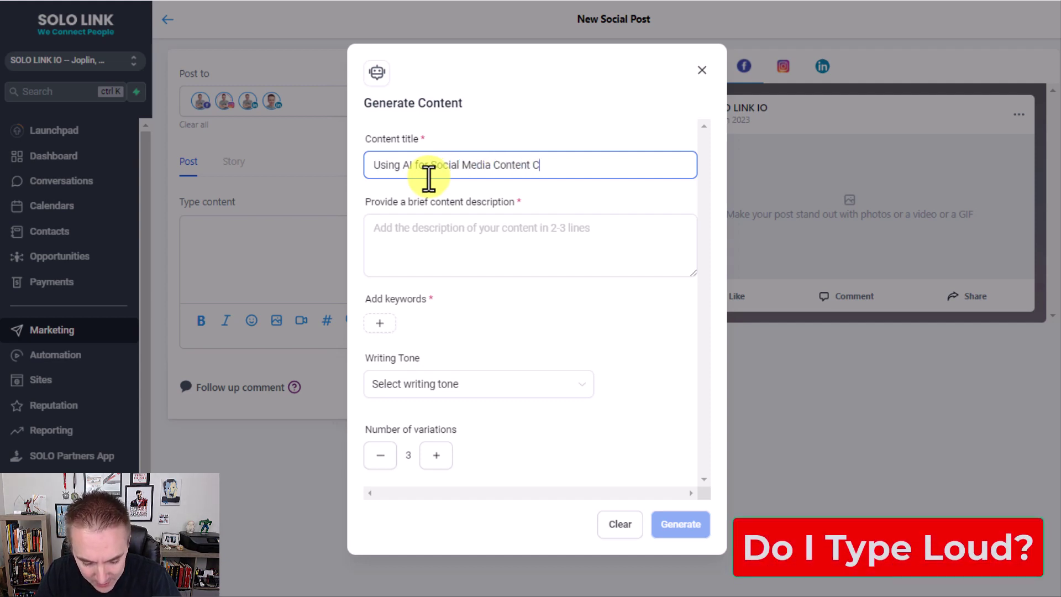
{"action": "type", "text": "tion"}
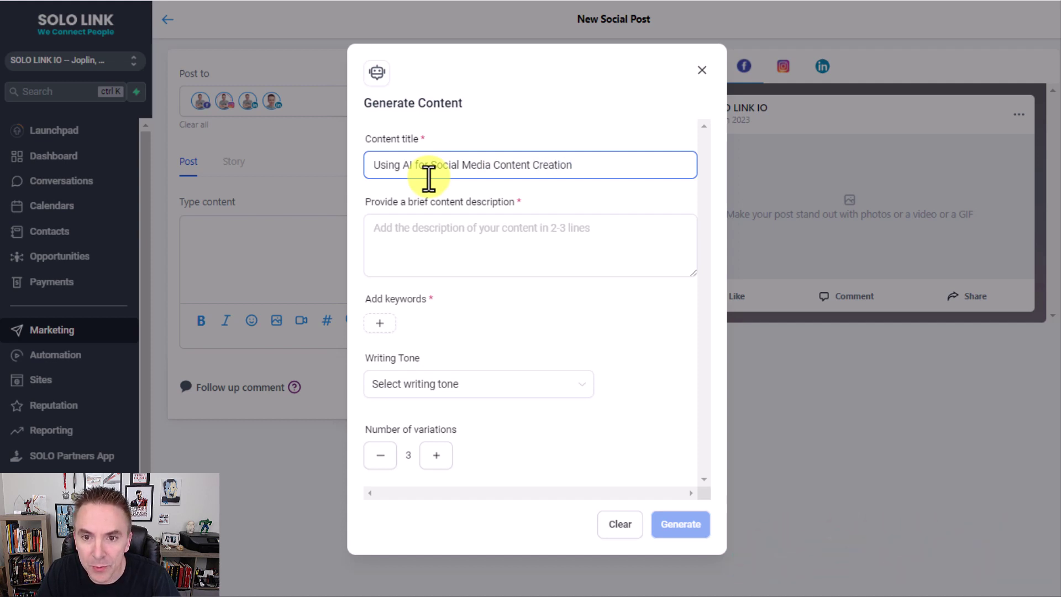
Step: Enter the content description "SOLO LINK IO provides automation and AI software for busy business owners."
{"action": "left_click", "coordinate": [410, 225]}
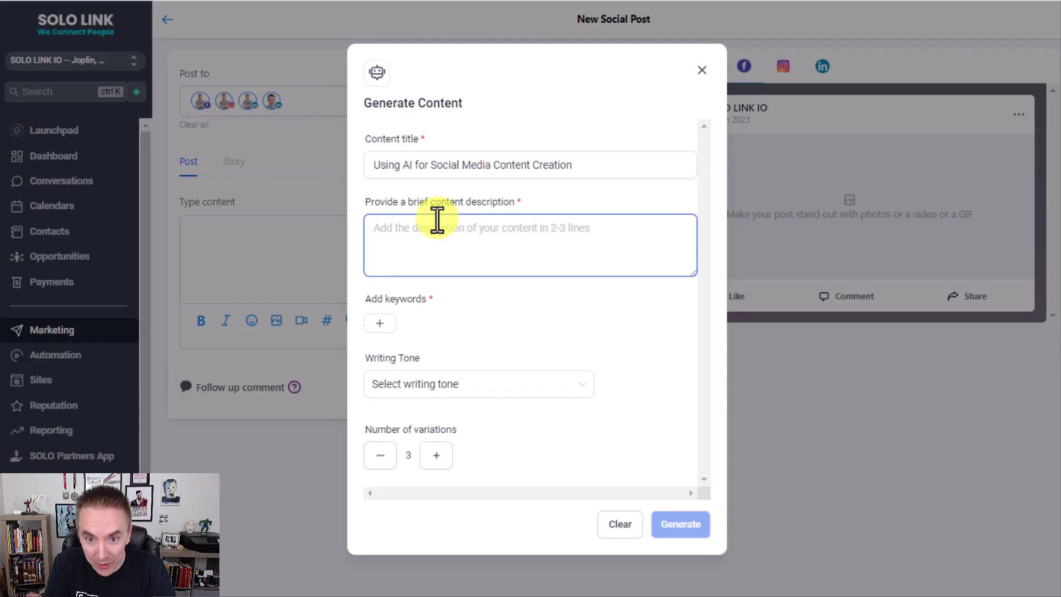
{"action": "type", "text": "SOLO LINK IO provides aut"}
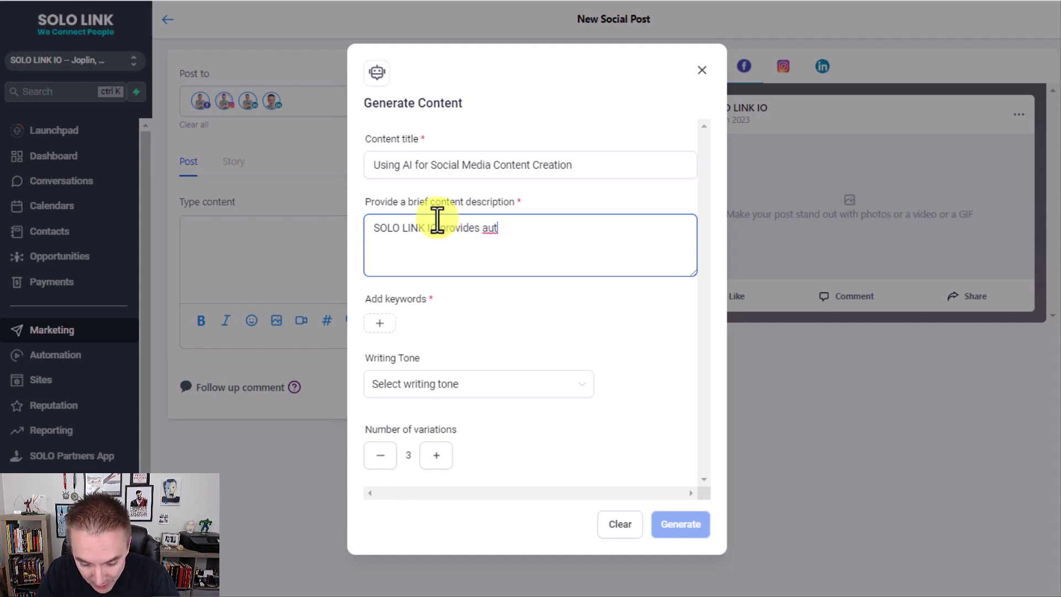
{"action": "type", "text": "mtaiton and AI"}
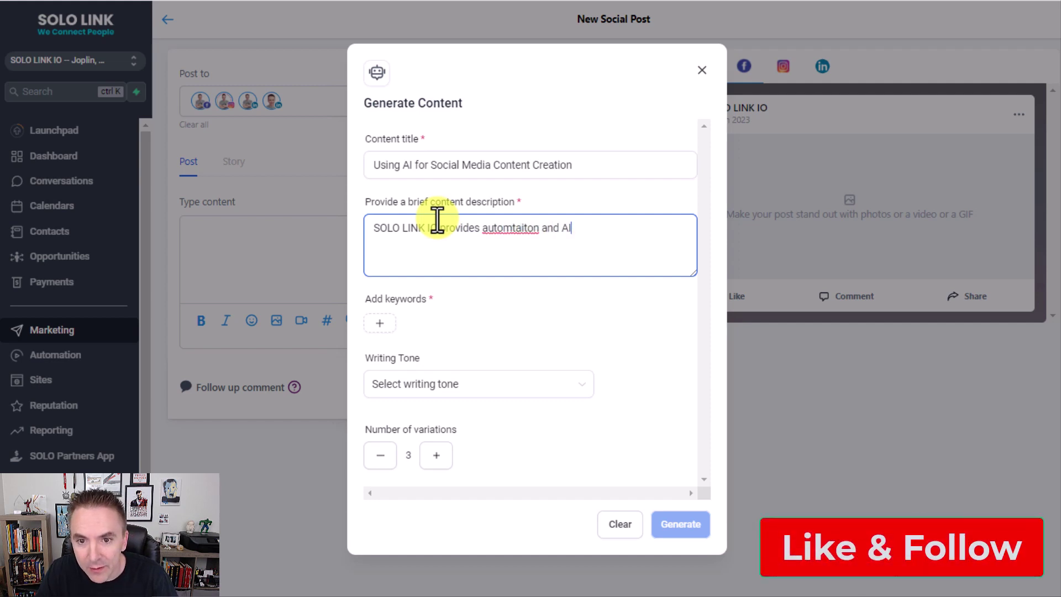
{"action": "right_click", "coordinate": [498, 236]}
{"action": "left_click", "coordinate": [517, 244]}
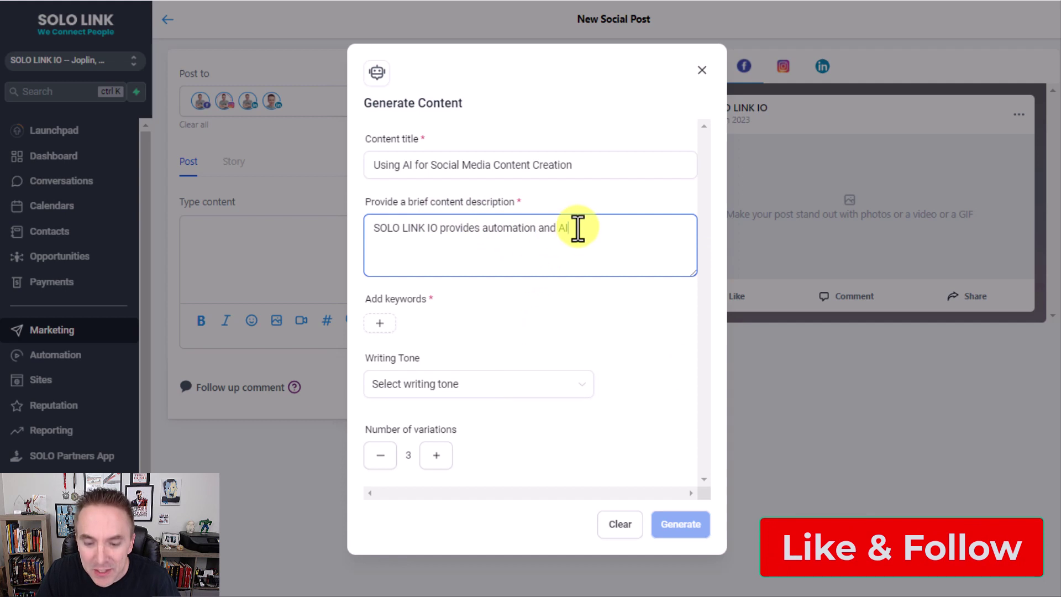
{"action": "type", "text": "for busy"}
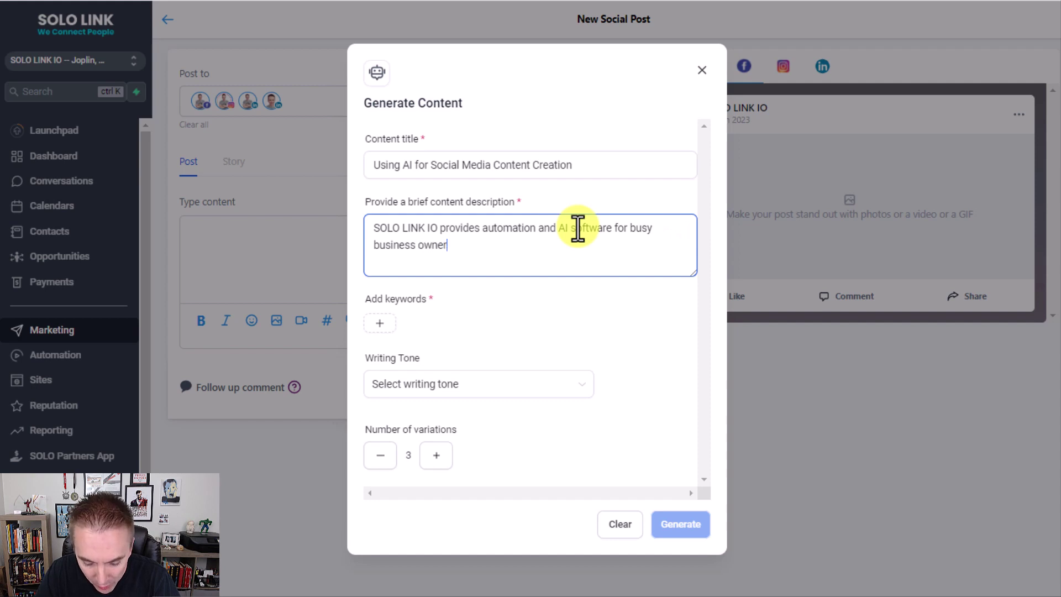
Step: Add the keywords "ai", "content creation" and "business owners" to the content request
{"action": "left_click", "coordinate": [387, 325]}
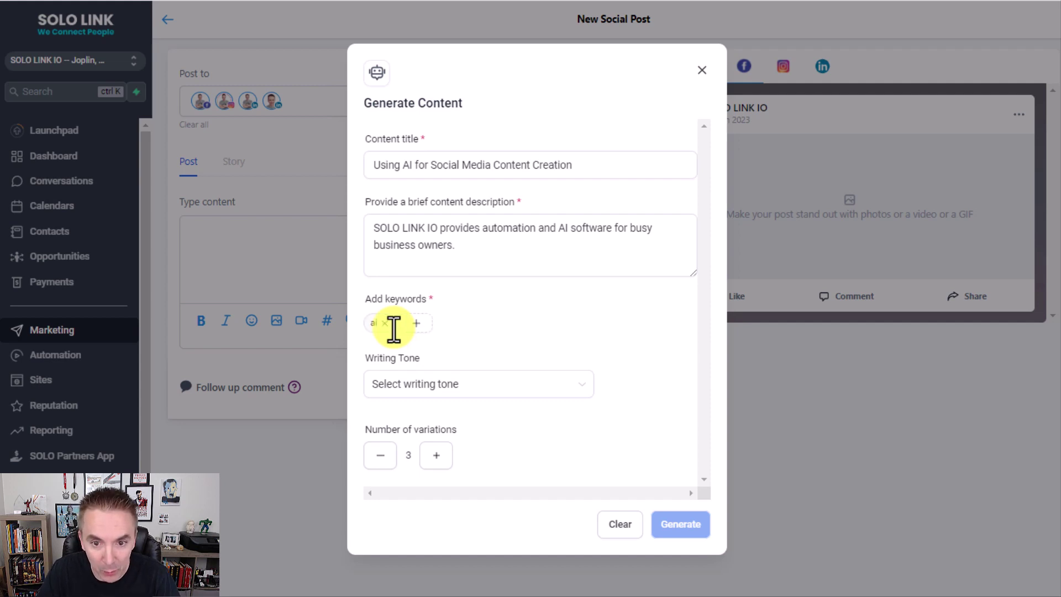
{"action": "left_click", "coordinate": [415, 325]}
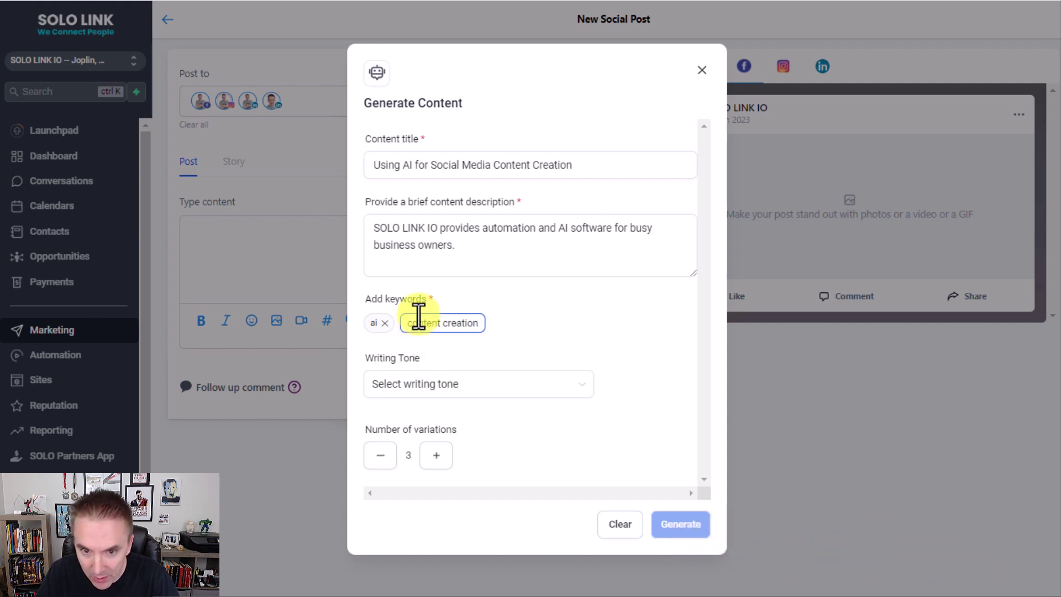
{"action": "key", "text": "Return"}
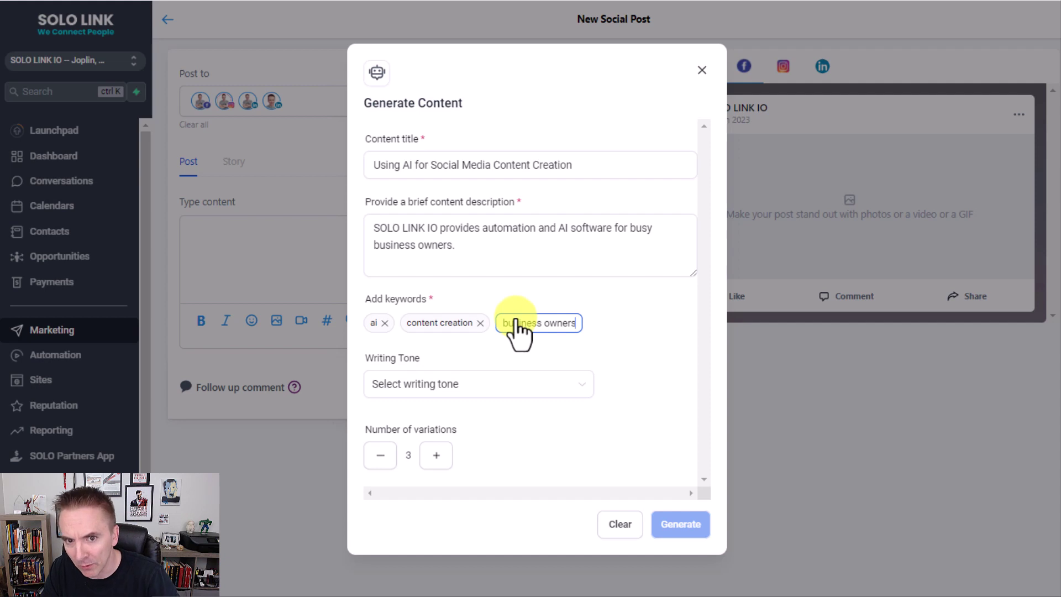
{"action": "key", "text": "Return"}
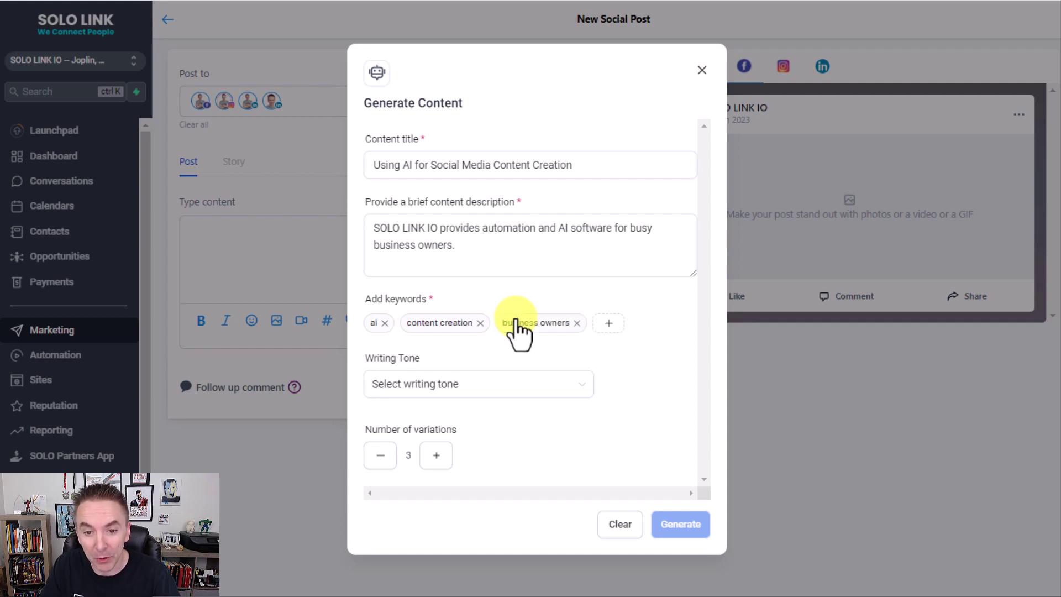
Step: Set the writing tone to Witty
{"action": "left_click", "coordinate": [478, 387]}
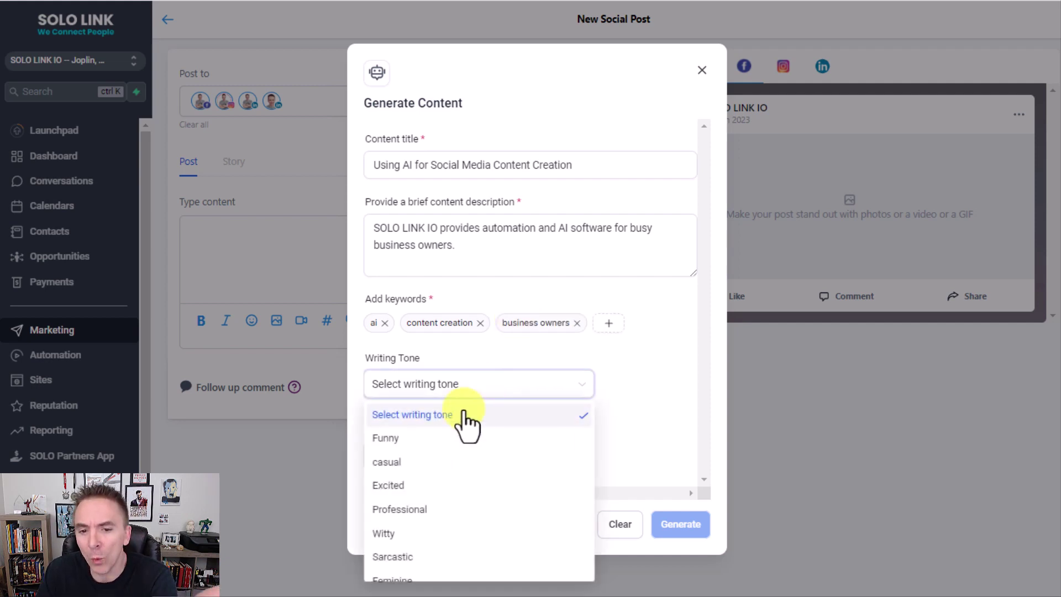
{"action": "scroll", "coordinate": [381, 475], "scroll_direction": "down", "scroll_amount": 1}
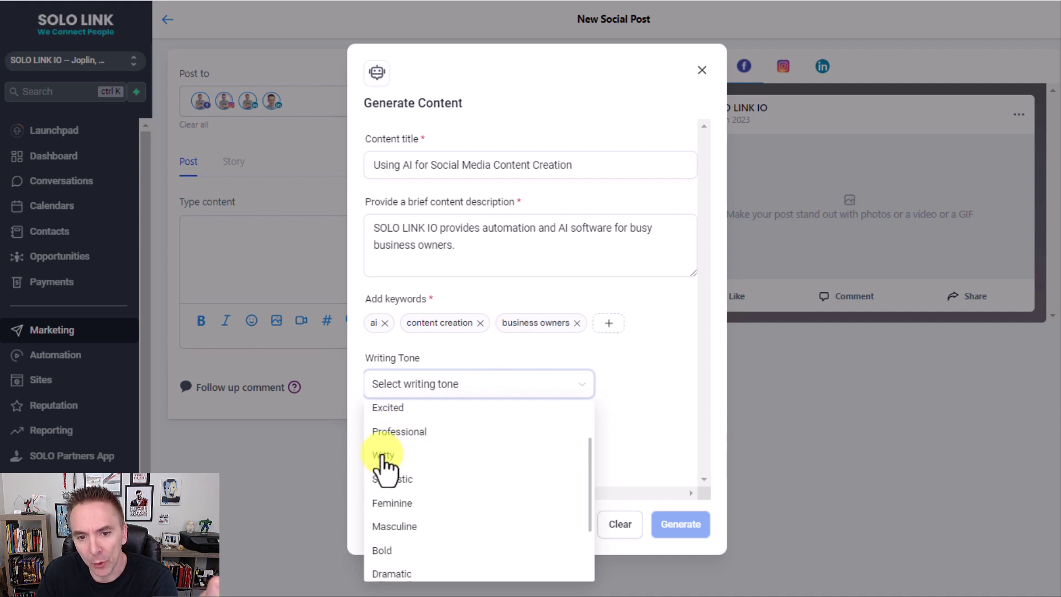
{"action": "scroll", "coordinate": [384, 465], "scroll_direction": "up", "scroll_amount": 1}
{"action": "scroll", "coordinate": [392, 500], "scroll_direction": "down", "scroll_amount": 4}
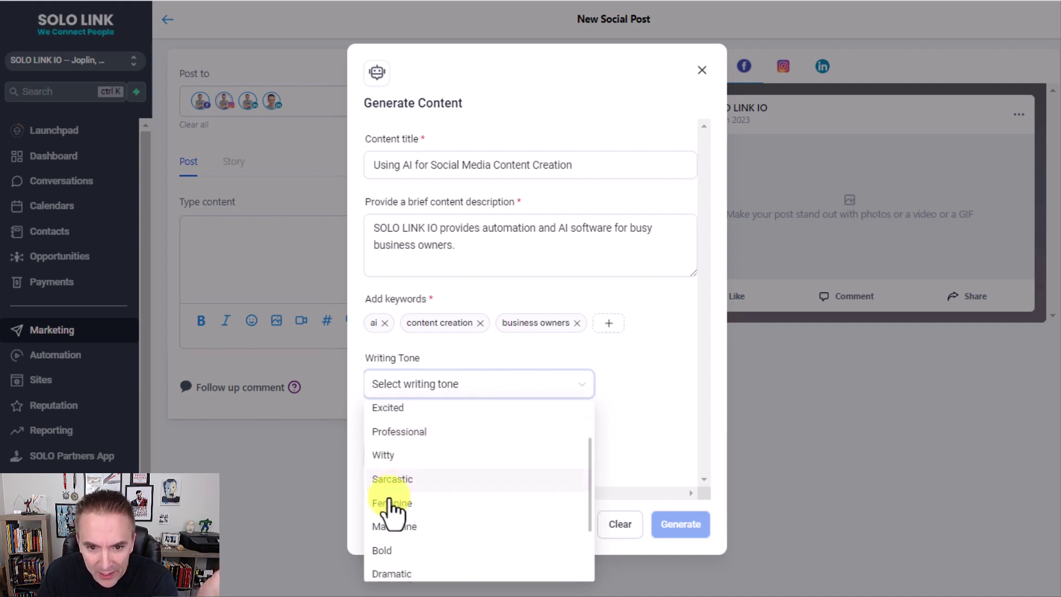
{"action": "scroll", "coordinate": [389, 547], "scroll_direction": "up", "scroll_amount": 5}
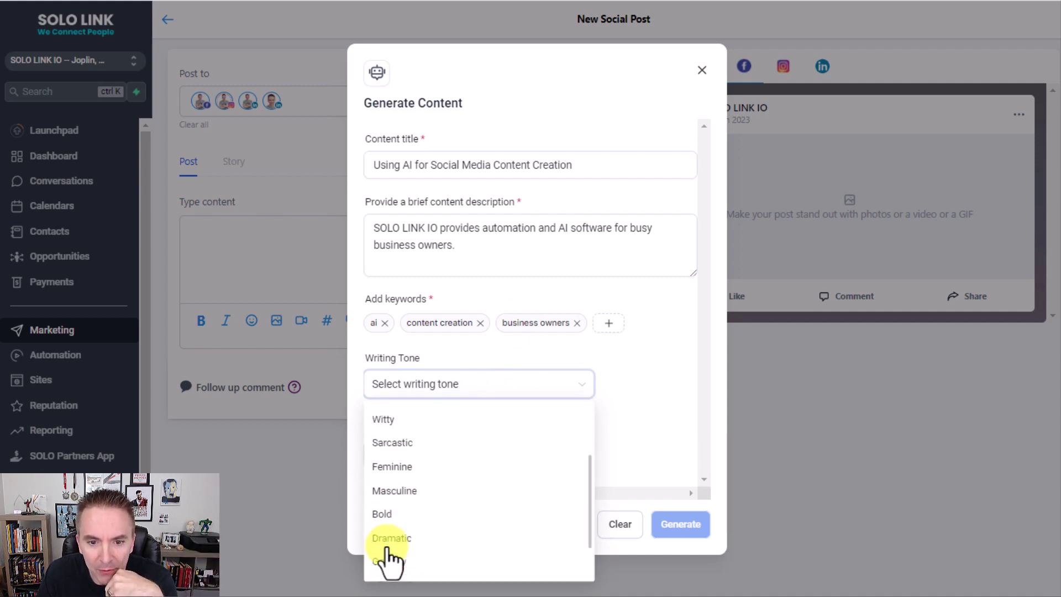
{"action": "scroll", "coordinate": [388, 523], "scroll_direction": "down", "scroll_amount": 4}
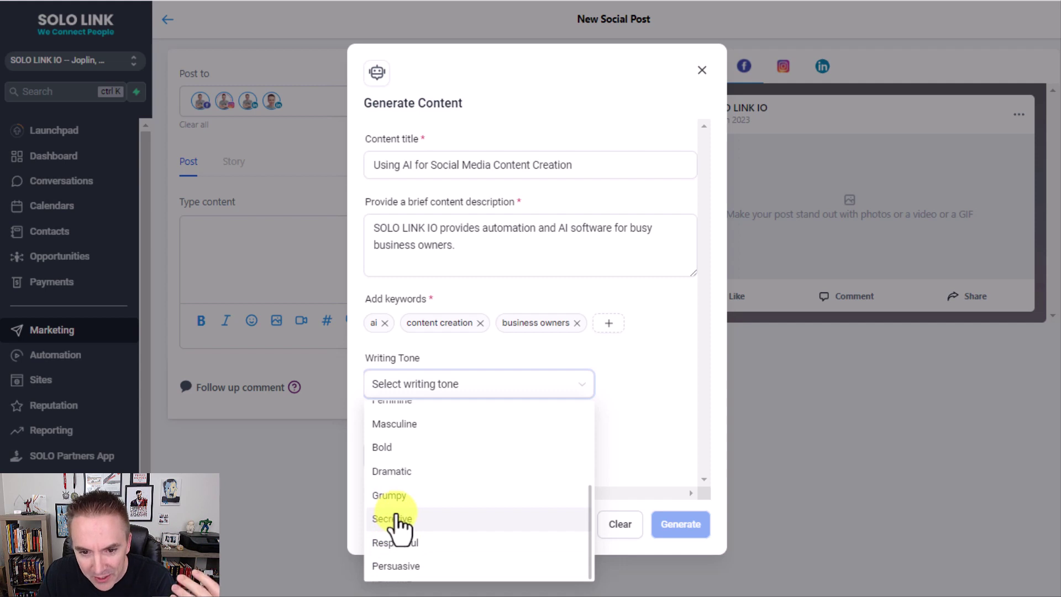
{"action": "scroll", "coordinate": [394, 524], "scroll_direction": "up", "scroll_amount": 4}
{"action": "left_click", "coordinate": [393, 509]}
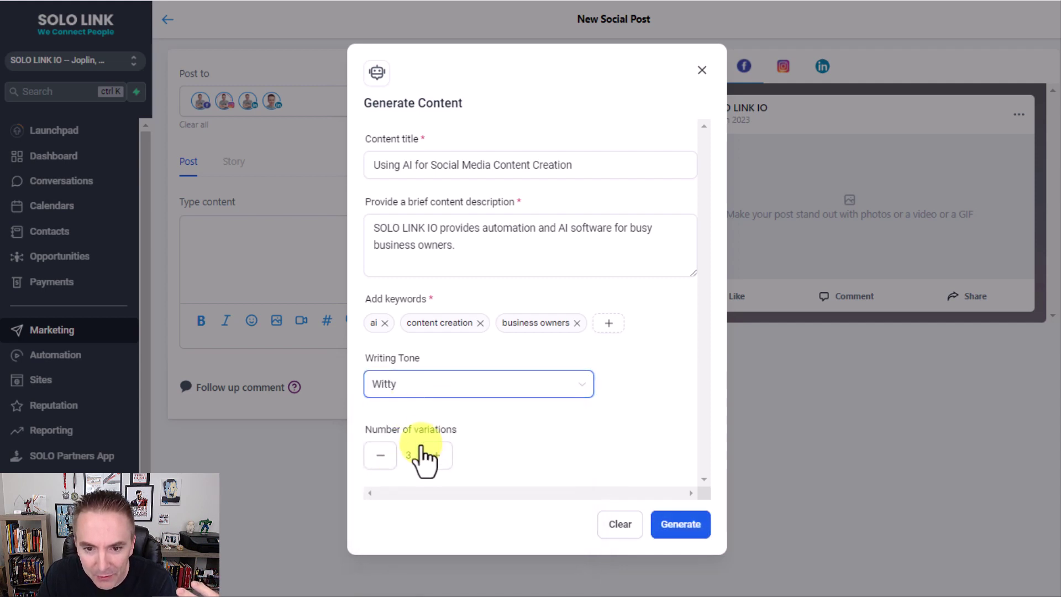
Step: Generate three content variations from the entered title, description, keywords and tone
{"action": "left_click", "coordinate": [435, 455]}
{"action": "left_click", "coordinate": [435, 455]}
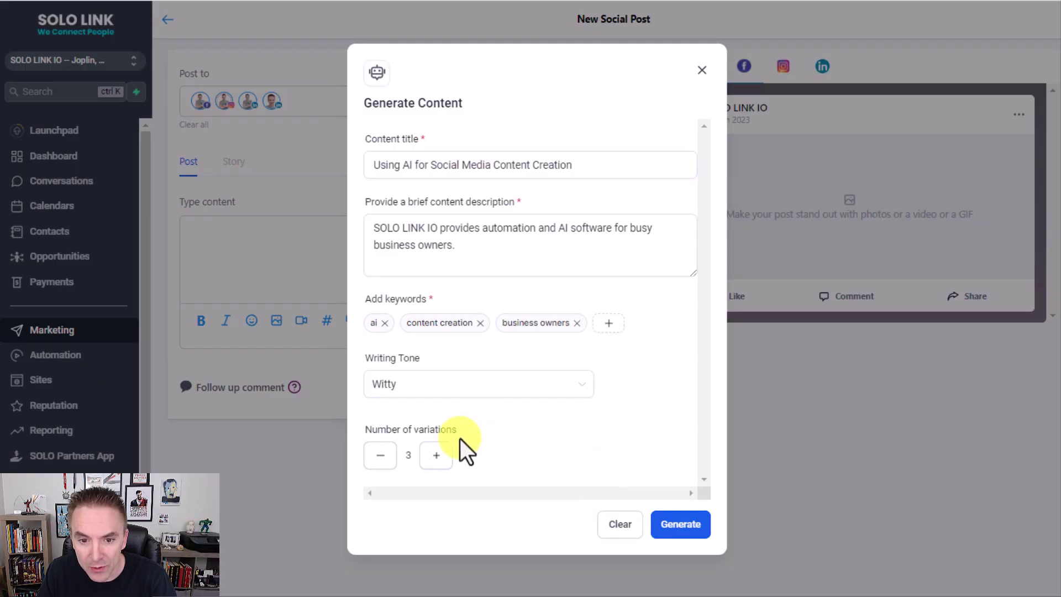
{"action": "left_click", "coordinate": [682, 525]}
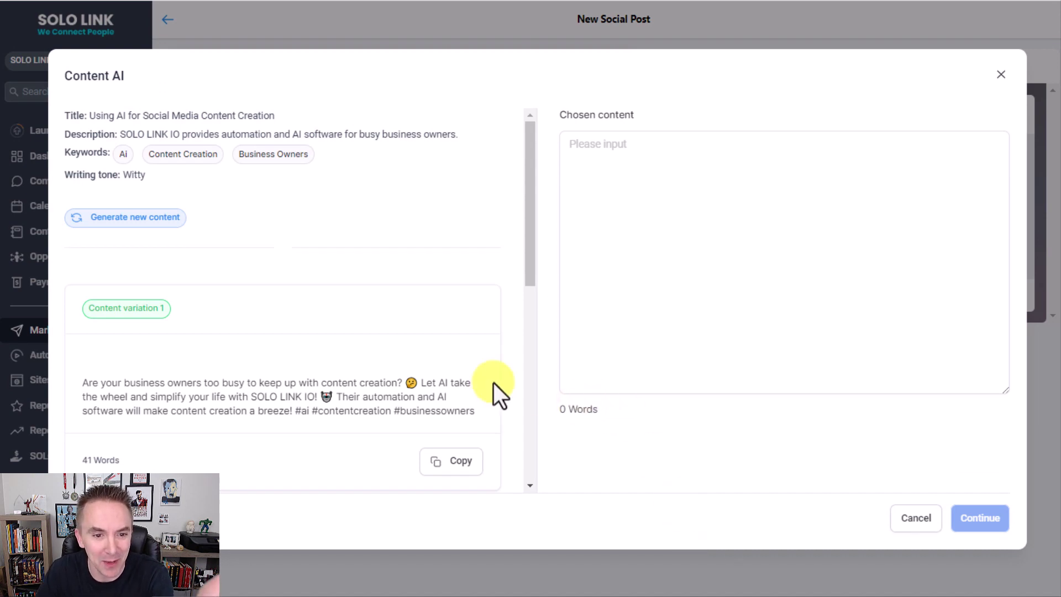
Step: Review the generated texts, choose content variation 2 and insert it into the post
{"action": "scroll", "coordinate": [493, 383], "scroll_direction": "down", "scroll_amount": 3}
{"action": "scroll", "coordinate": [166, 260], "scroll_direction": "down", "scroll_amount": 5}
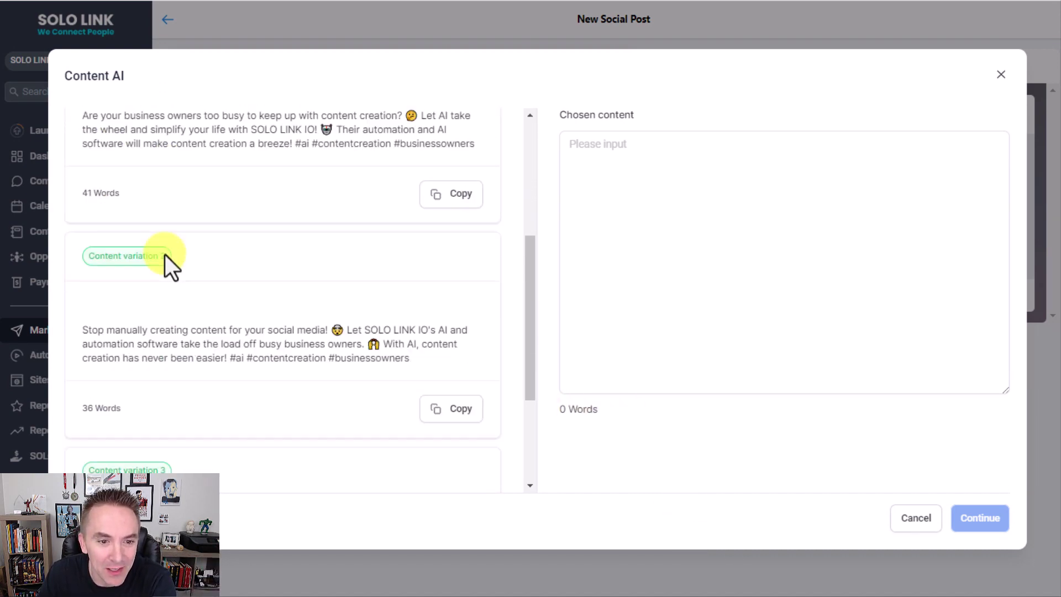
{"action": "scroll", "coordinate": [147, 339], "scroll_direction": "up", "scroll_amount": 6}
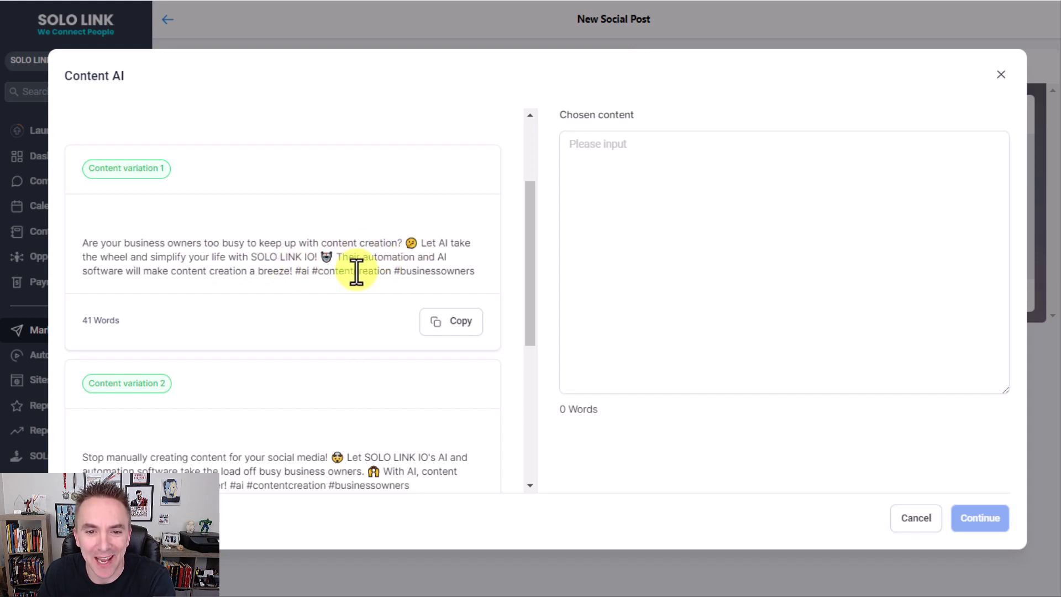
{"action": "scroll", "coordinate": [325, 272], "scroll_direction": "down", "scroll_amount": 3}
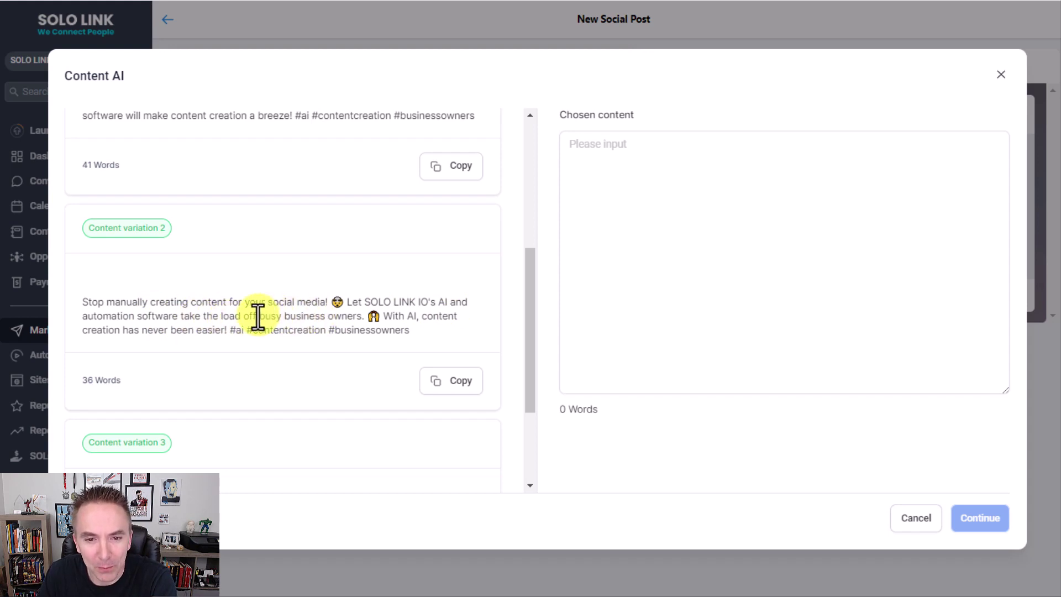
{"action": "scroll", "coordinate": [258, 330], "scroll_direction": "down", "scroll_amount": 3}
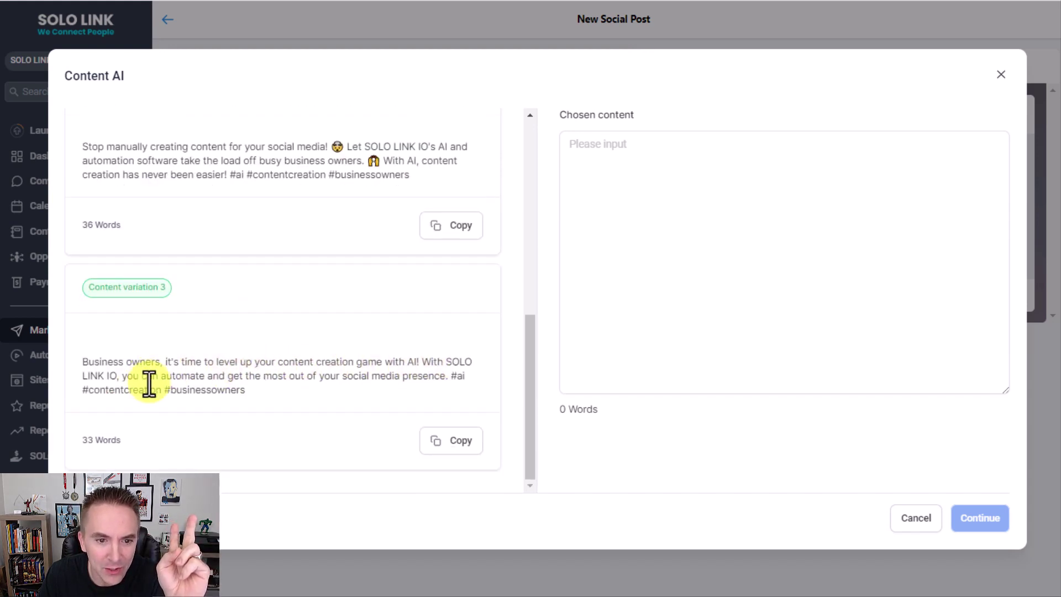
{"action": "scroll", "coordinate": [309, 351], "scroll_direction": "up", "scroll_amount": 3}
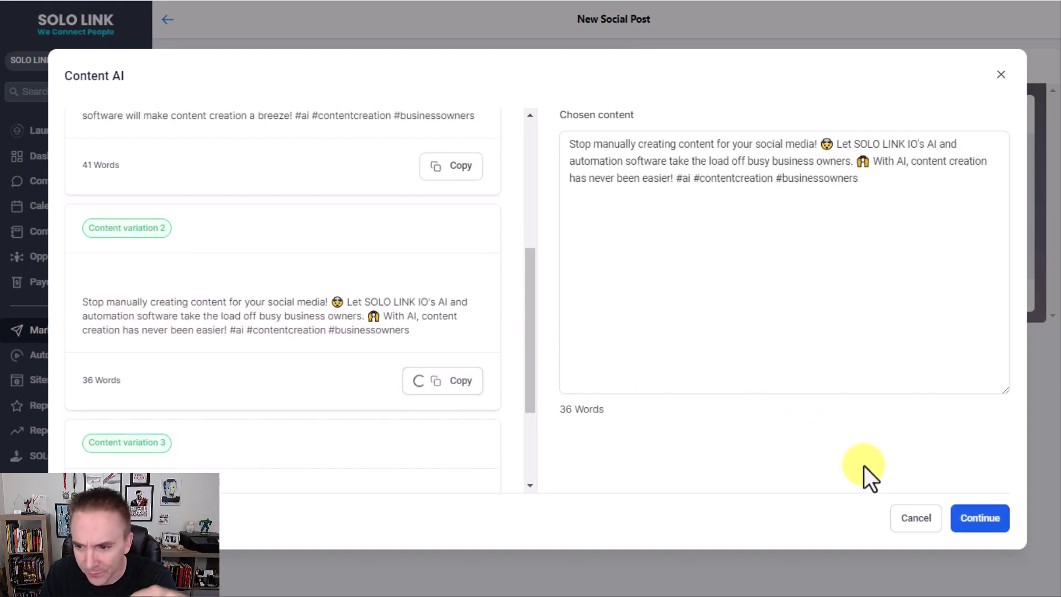
{"action": "left_click", "coordinate": [968, 520]}
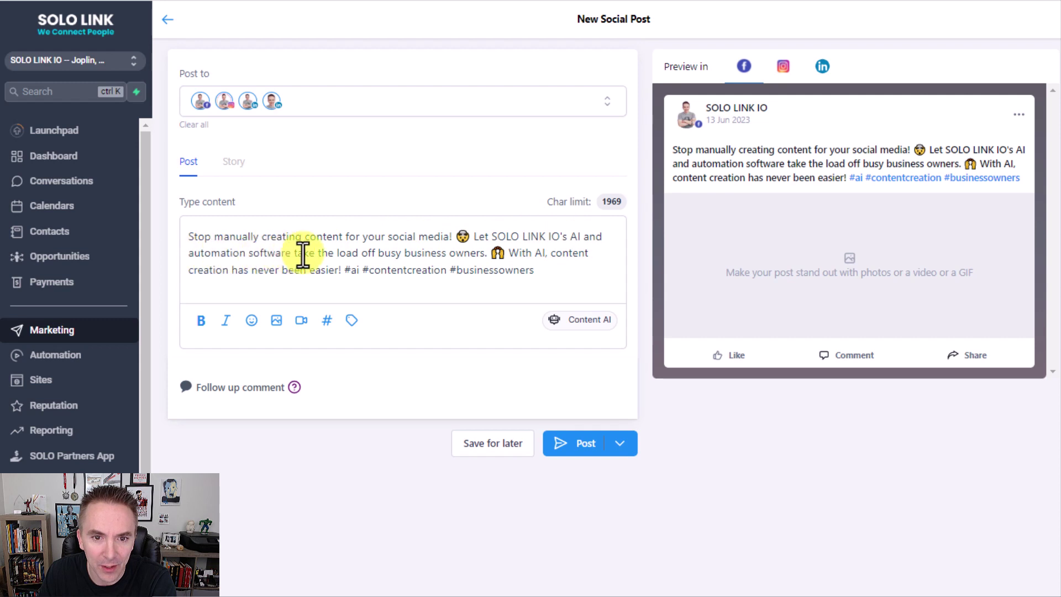
Step: Insert "for you" before "busy business owners" in the post text
{"action": "left_click", "coordinate": [375, 255]}
{"action": "type", "text": "for"}
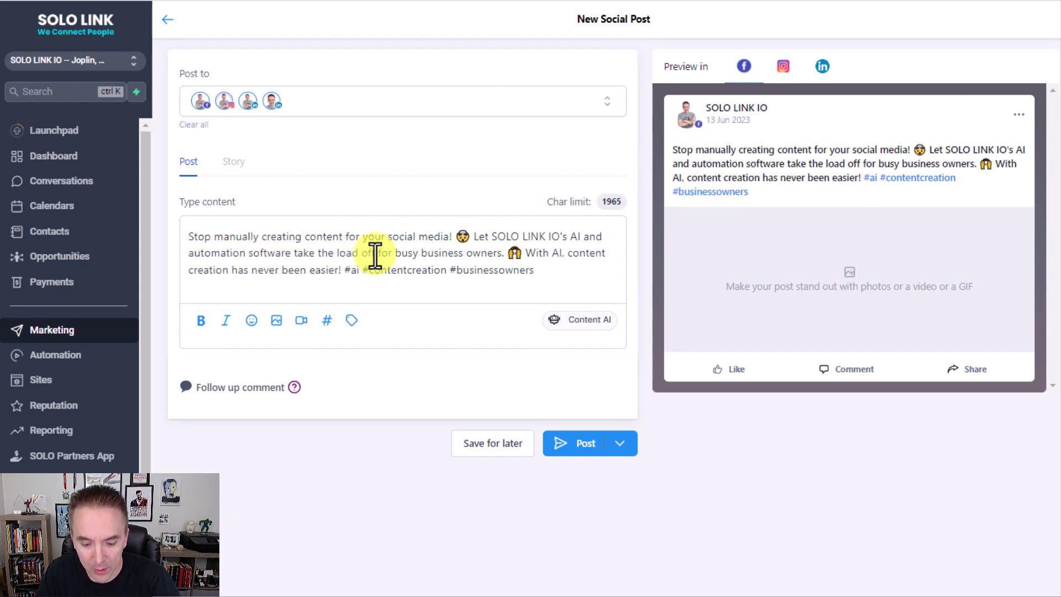
{"action": "type", "text": " you"}
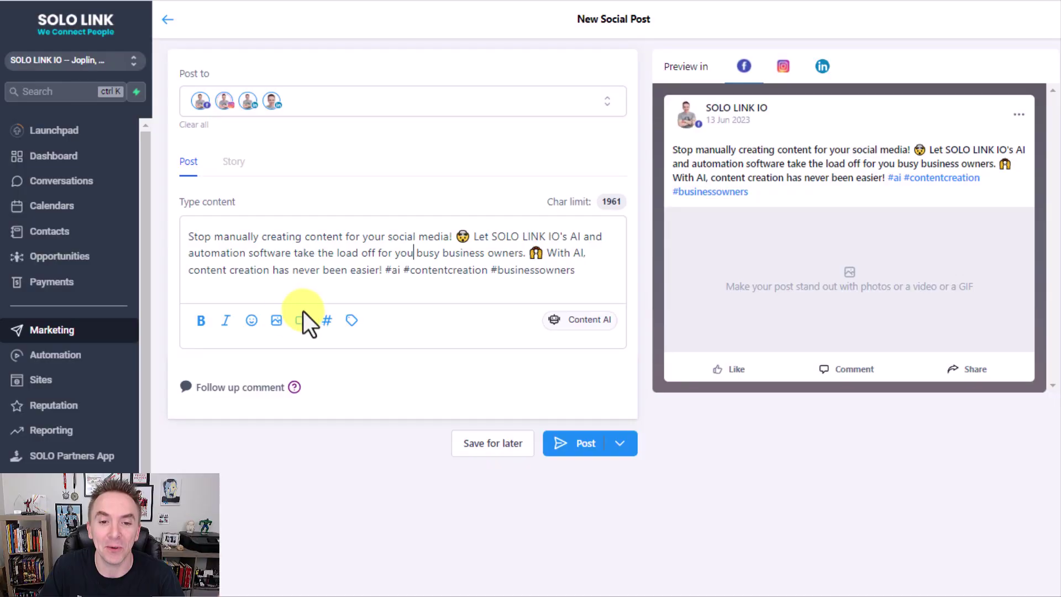
Step: Start creating an AI image for the post and browse all available image styles
{"action": "left_click", "coordinate": [276, 321]}
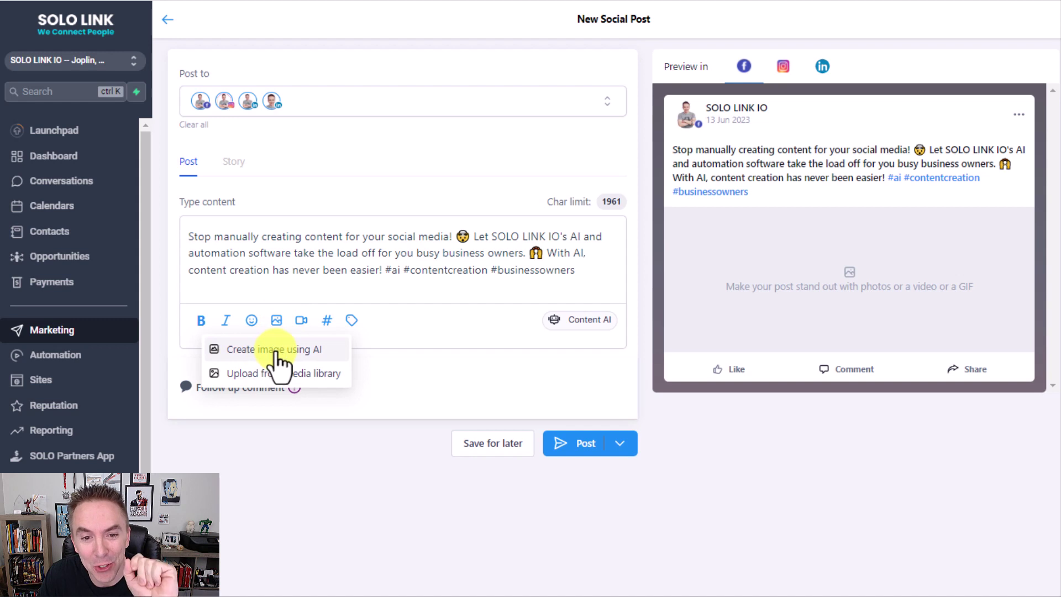
{"action": "left_click", "coordinate": [275, 353]}
{"action": "left_click", "coordinate": [415, 175]}
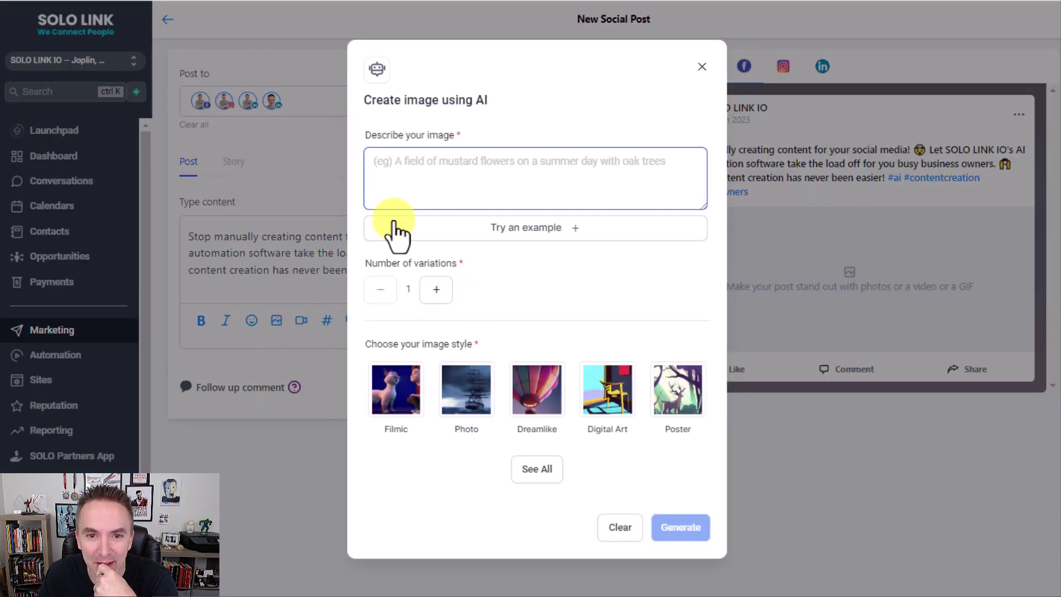
{"action": "left_click", "coordinate": [530, 468]}
{"action": "scroll", "coordinate": [462, 415], "scroll_direction": "down", "scroll_amount": 5}
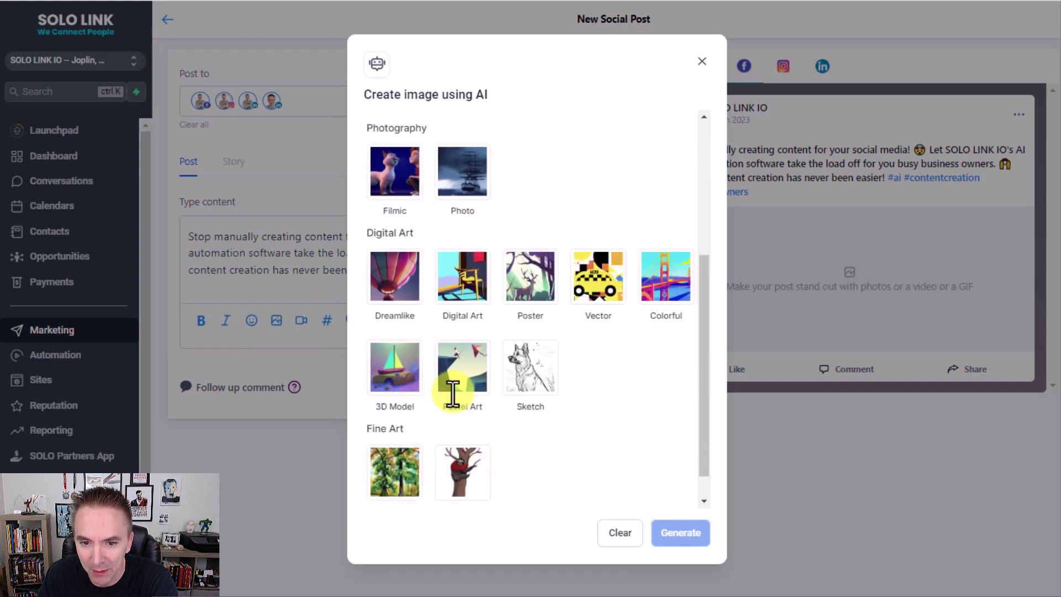
{"action": "scroll", "coordinate": [452, 415], "scroll_direction": "down", "scroll_amount": 1}
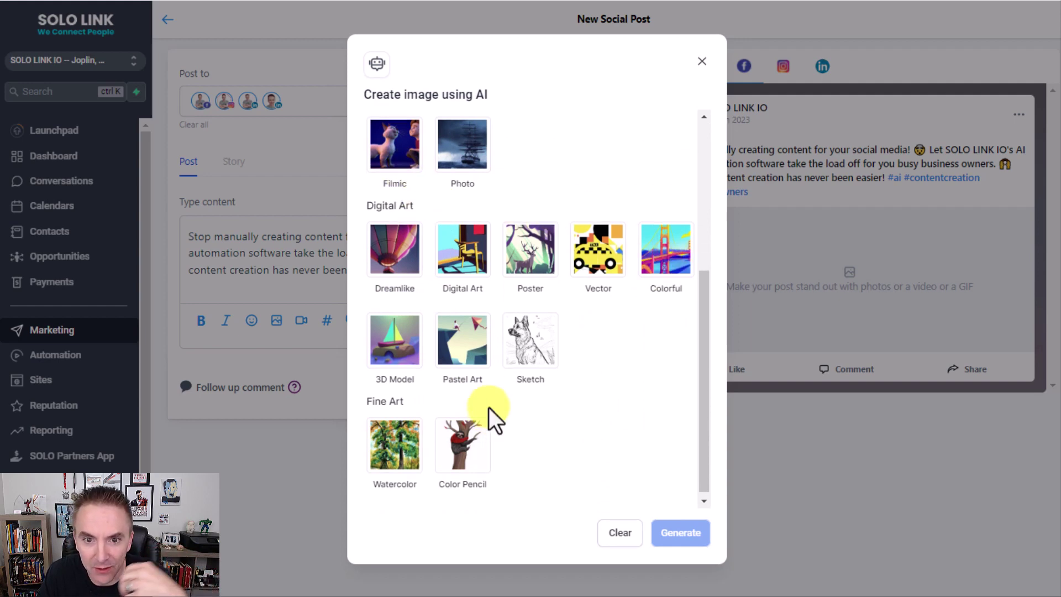
{"action": "scroll", "coordinate": [488, 406], "scroll_direction": "up", "scroll_amount": 5}
Step: Generate three Photo-style image variations from the description "modern ai robot doing computer work in an office setting"
{"action": "left_click", "coordinate": [430, 171]}
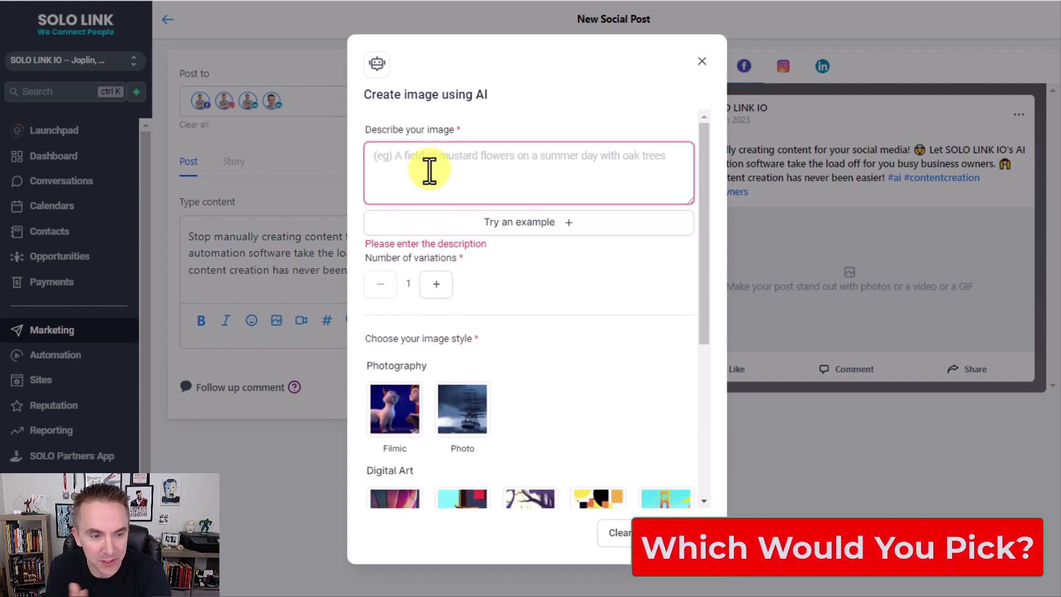
{"action": "type", "text": "modern ai robot doing computer work in an office setting"}
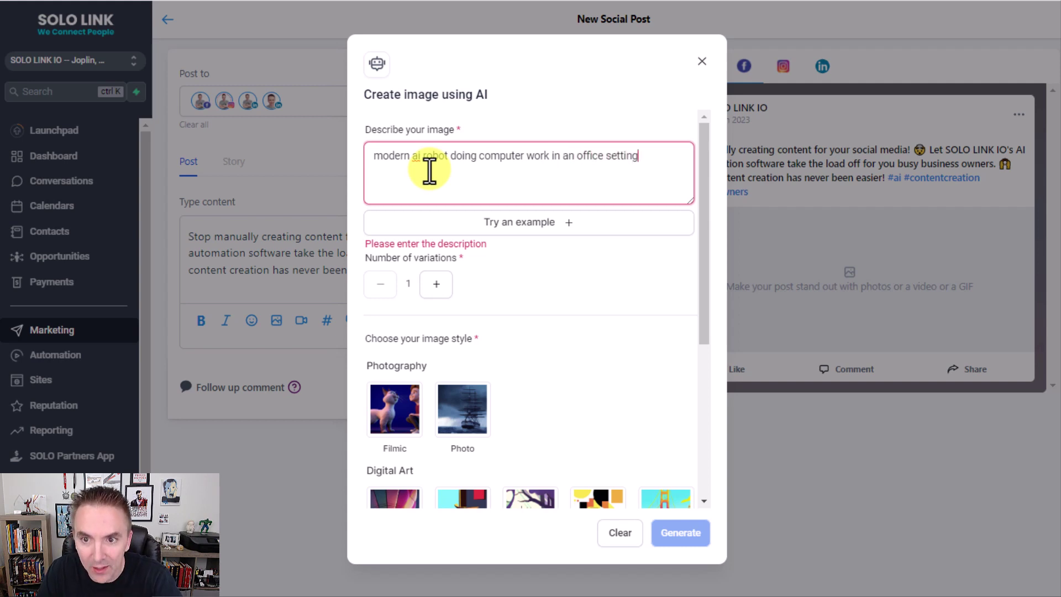
{"action": "left_click", "coordinate": [436, 293]}
{"action": "left_click", "coordinate": [437, 293]}
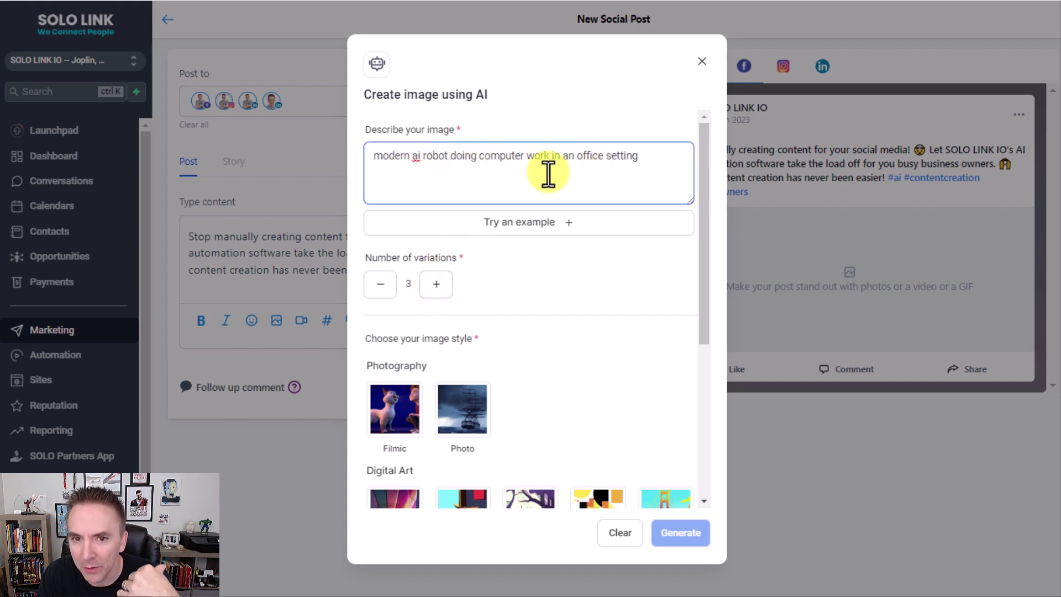
{"action": "left_click", "coordinate": [496, 327]}
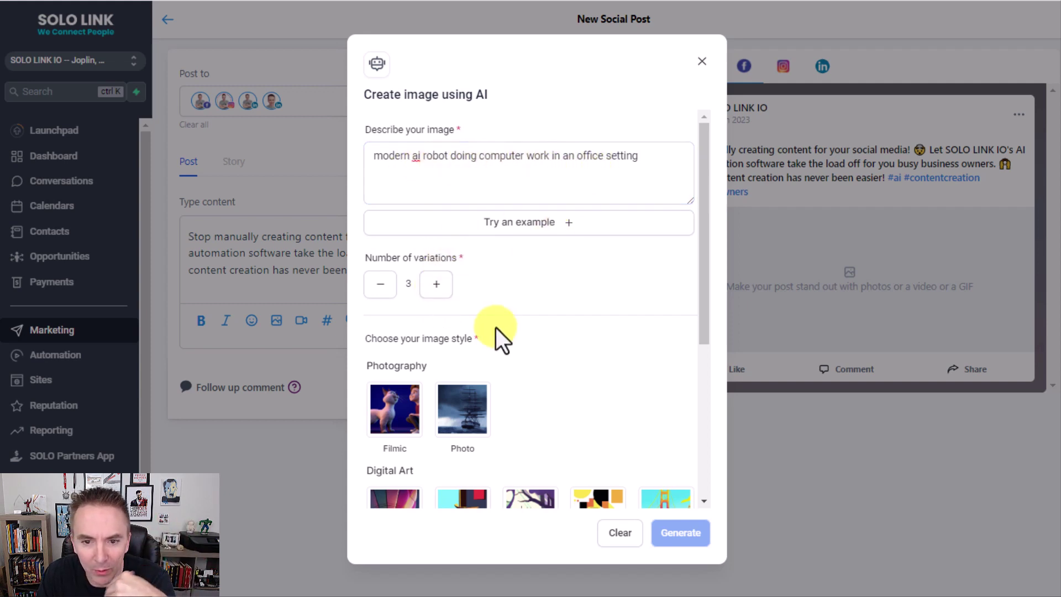
{"action": "left_click", "coordinate": [465, 407]}
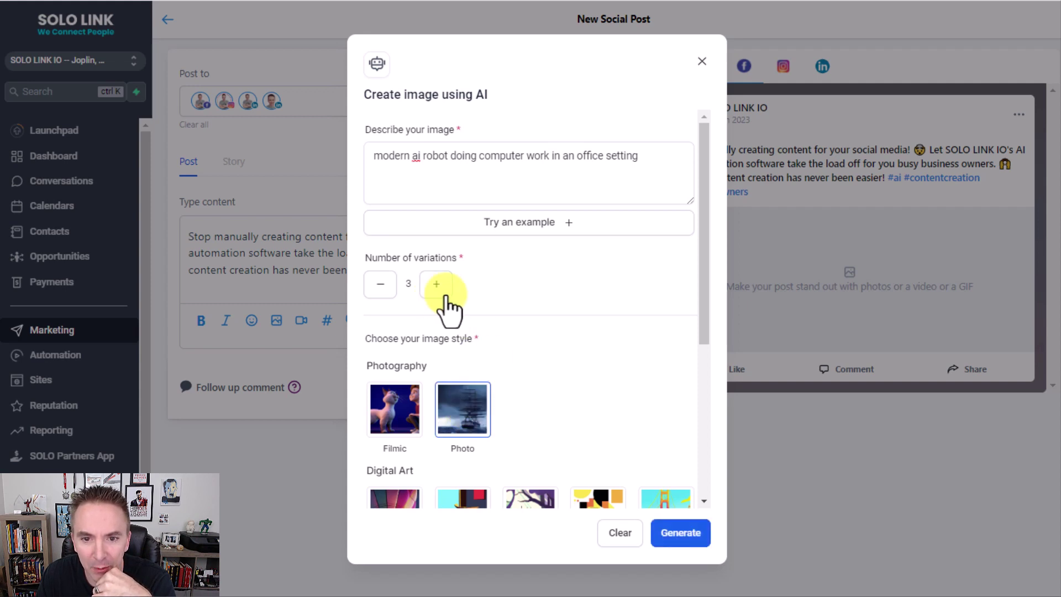
{"action": "left_click", "coordinate": [672, 533]}
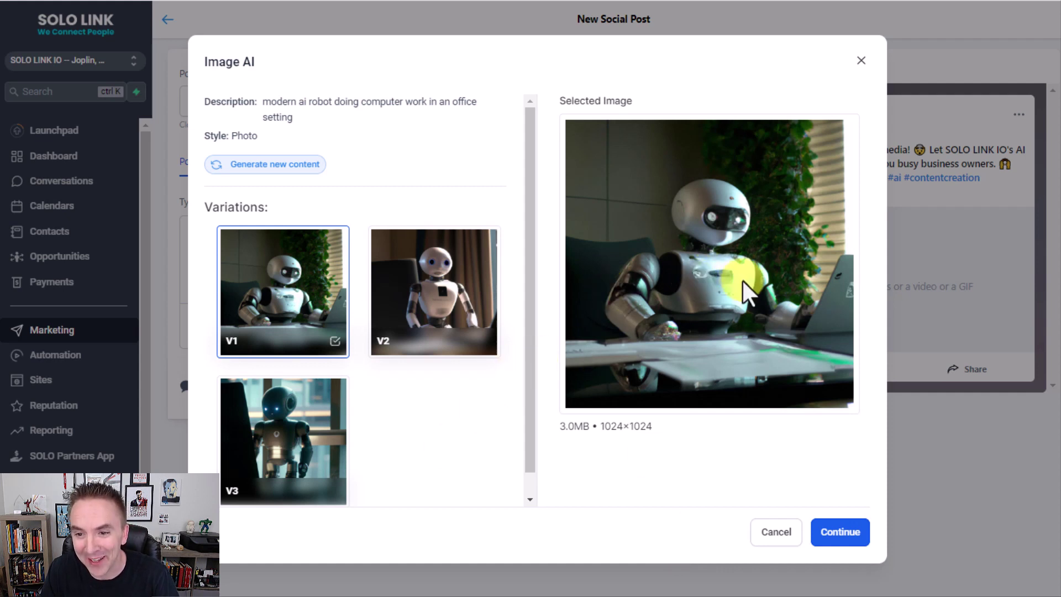
Step: Compare the three Photo-style robot images by selecting V2, V3 and V1 in turn
{"action": "left_click", "coordinate": [410, 310]}
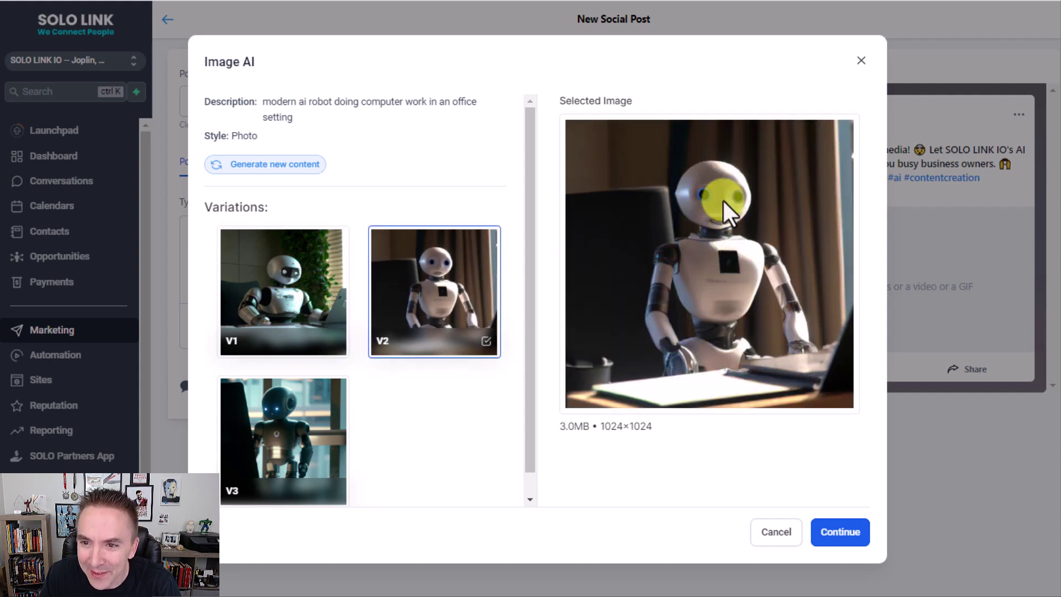
{"action": "left_click", "coordinate": [320, 404]}
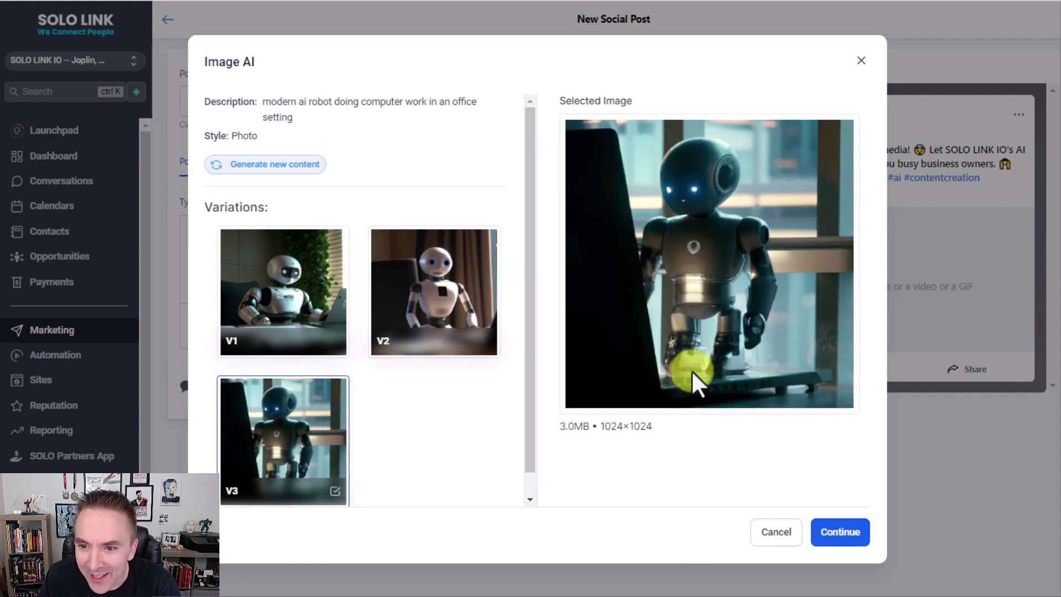
{"action": "left_click", "coordinate": [302, 321]}
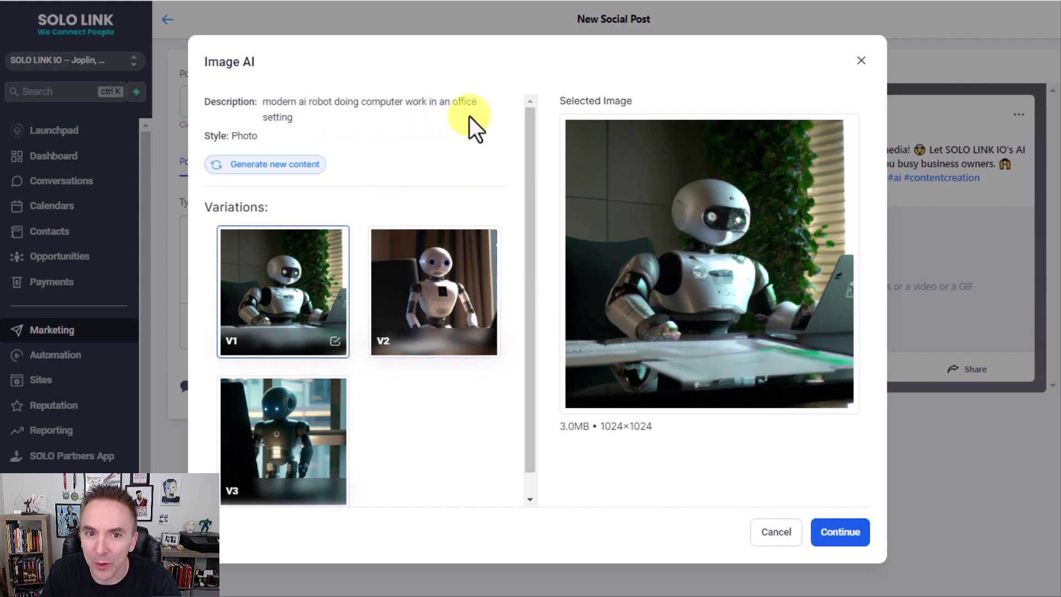
Step: Generate new images from the same description with the style changed to Filmic
{"action": "left_click", "coordinate": [304, 167]}
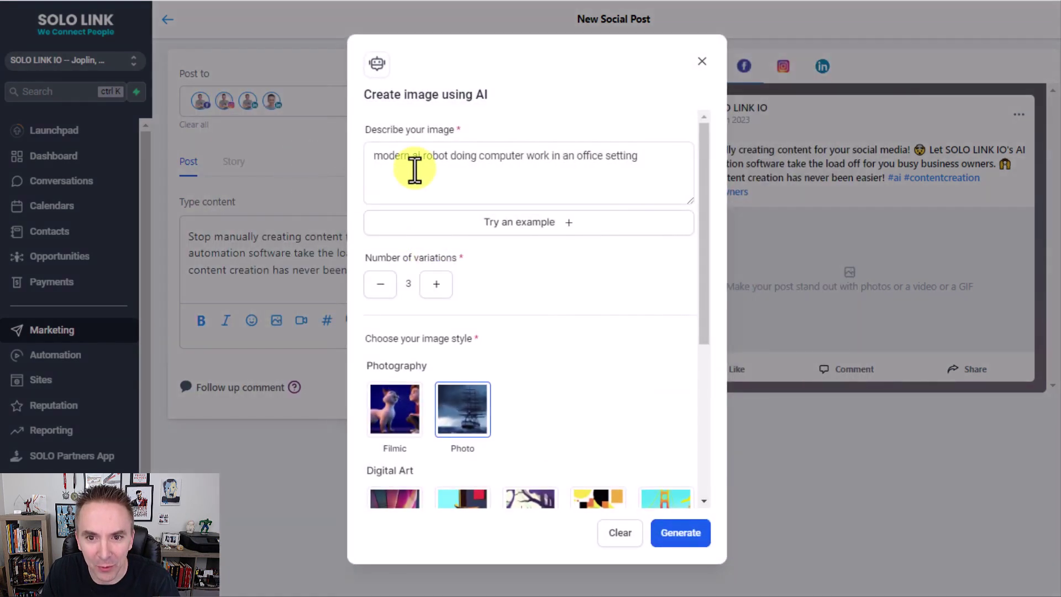
{"action": "left_click", "coordinate": [396, 413]}
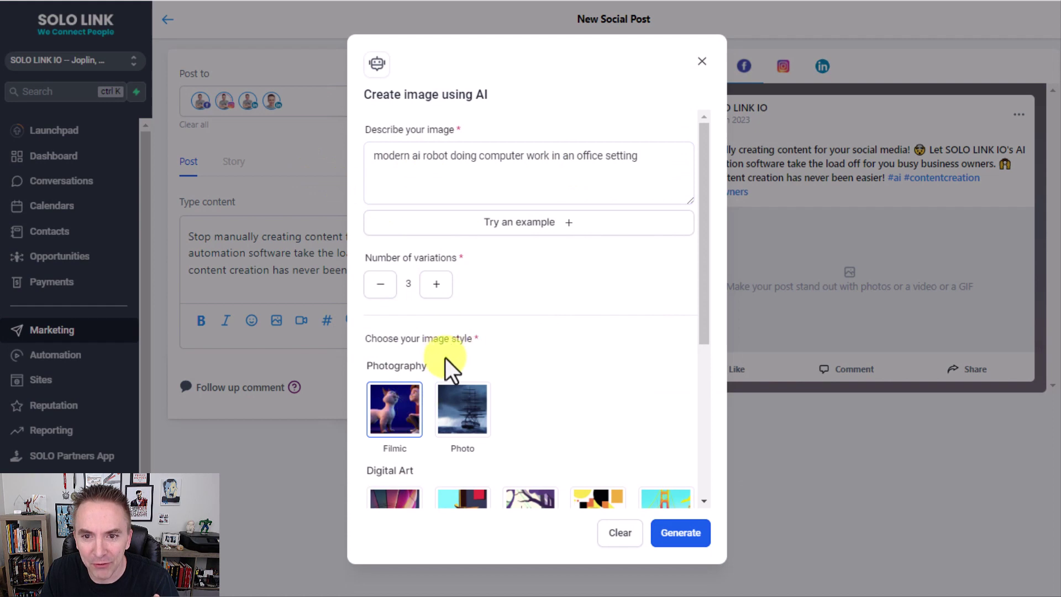
{"action": "left_click", "coordinate": [679, 535]}
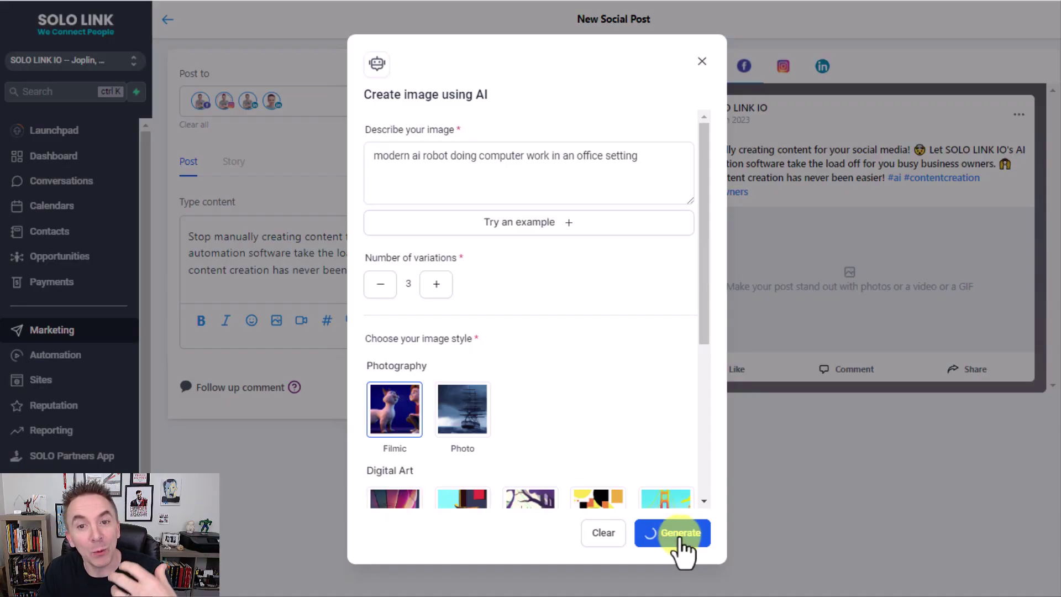
{"action": "left_click", "coordinate": [482, 186]}
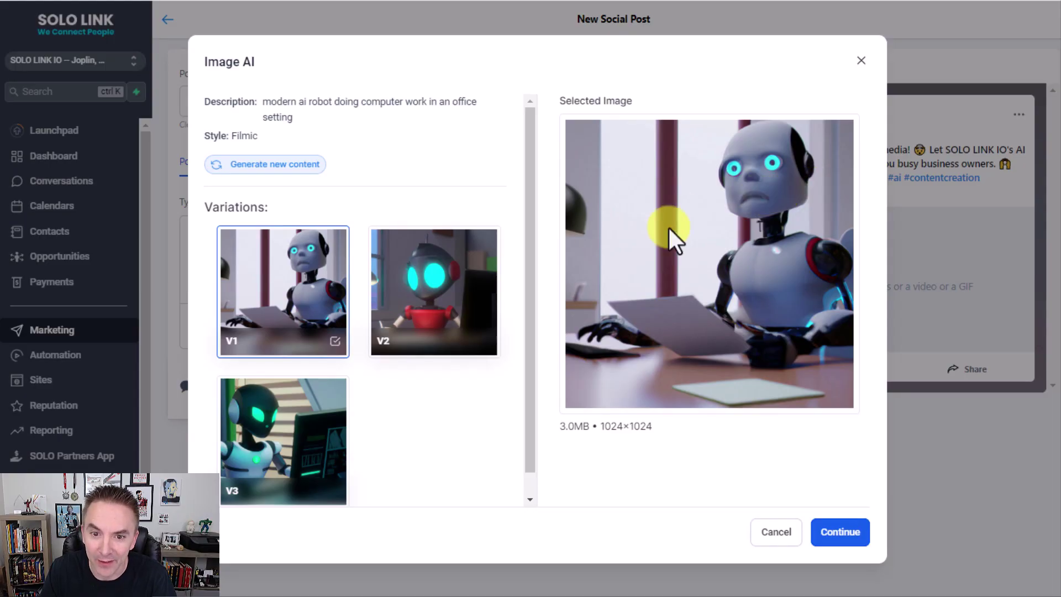
Step: Compare the Filmic robot images by viewing V2 and V3 at full size
{"action": "left_click", "coordinate": [424, 316]}
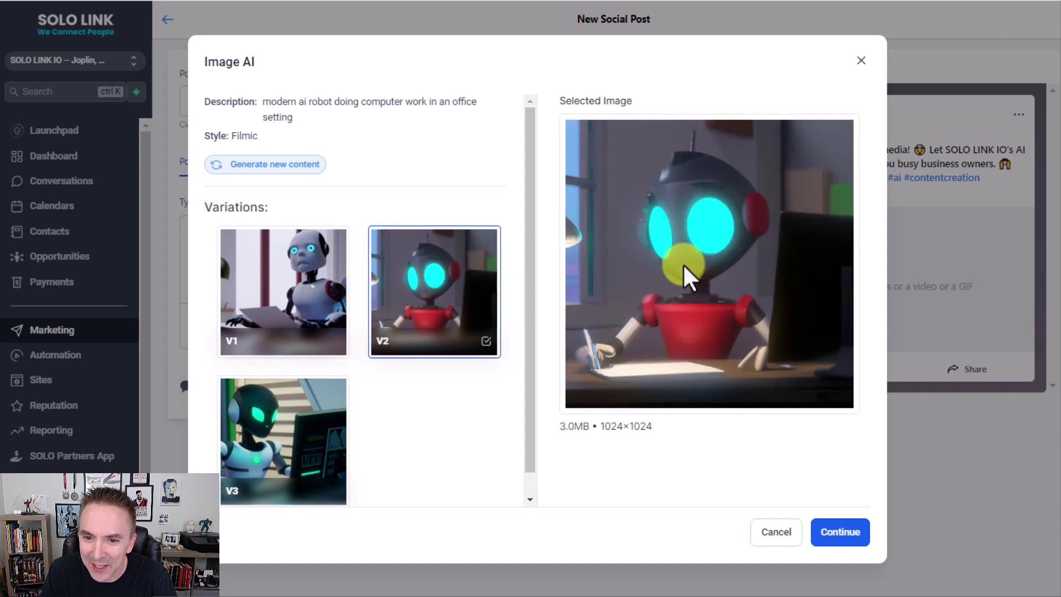
{"action": "left_click", "coordinate": [291, 430]}
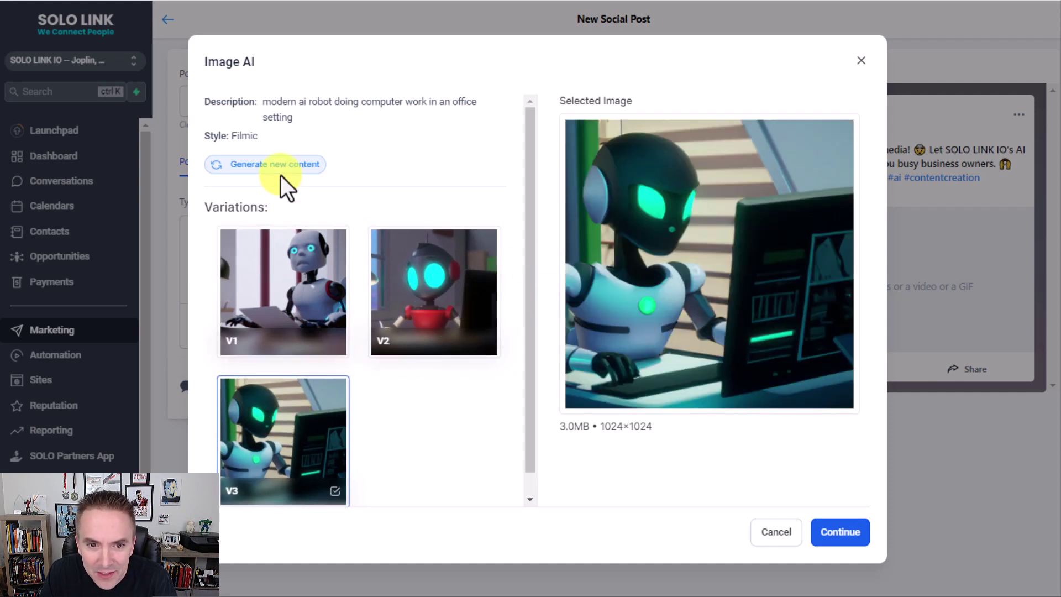
{"action": "scroll", "coordinate": [367, 315], "scroll_direction": "down", "scroll_amount": 1}
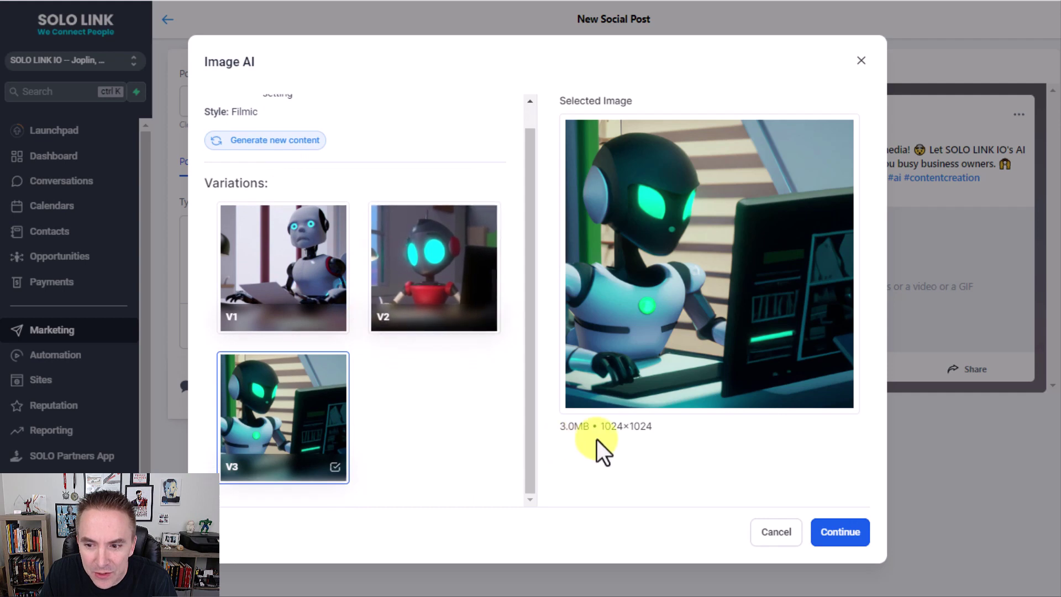
{"action": "scroll", "coordinate": [332, 248], "scroll_direction": "up", "scroll_amount": 1}
Step: Generate another set of three Filmic images using the unchanged description
{"action": "left_click", "coordinate": [276, 164]}
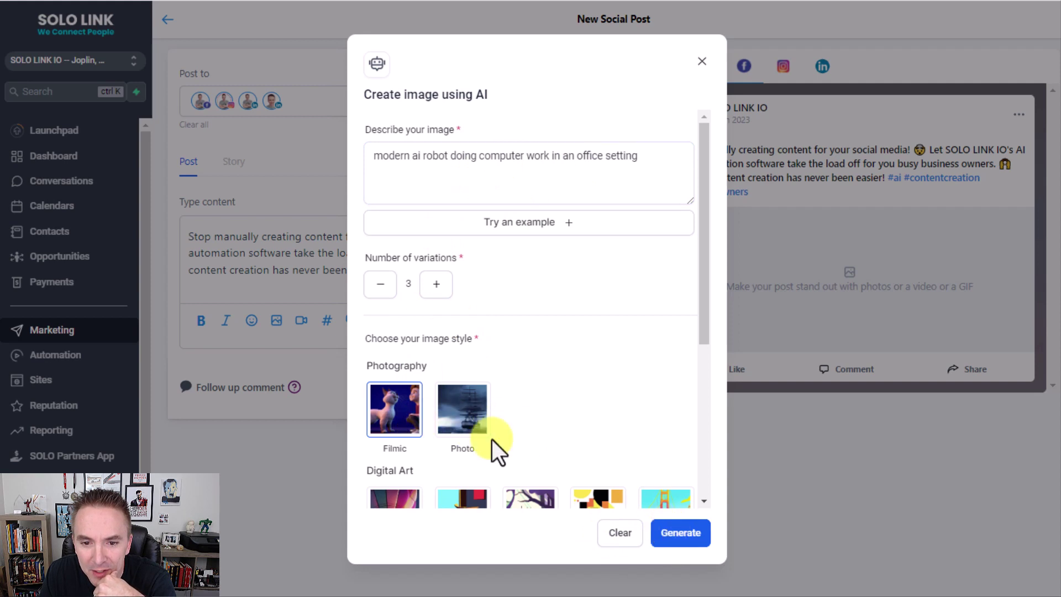
{"action": "left_click", "coordinate": [687, 534]}
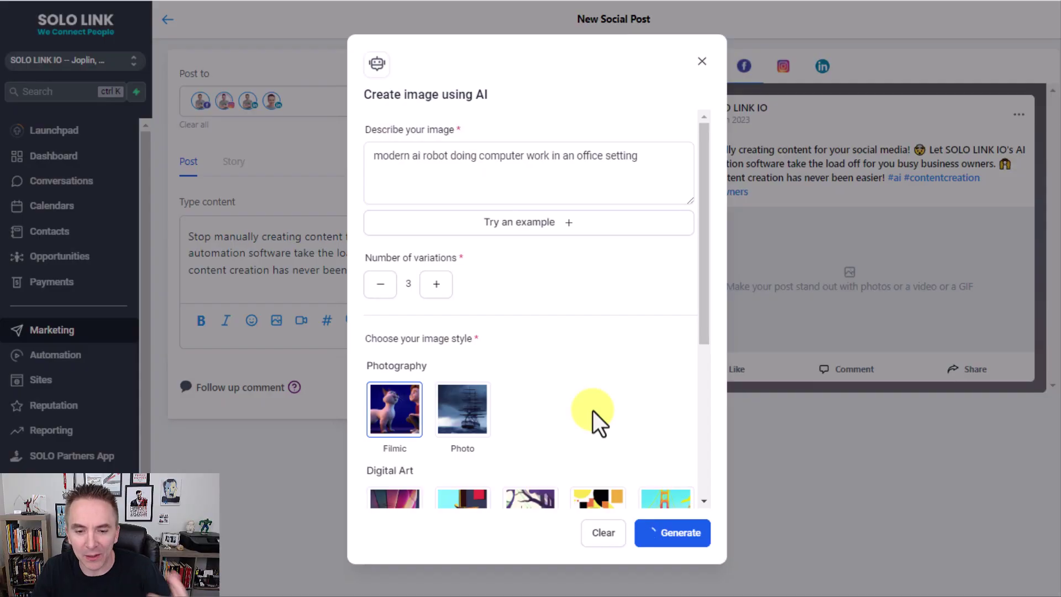
{"action": "scroll", "coordinate": [590, 409], "scroll_direction": "down", "scroll_amount": 2}
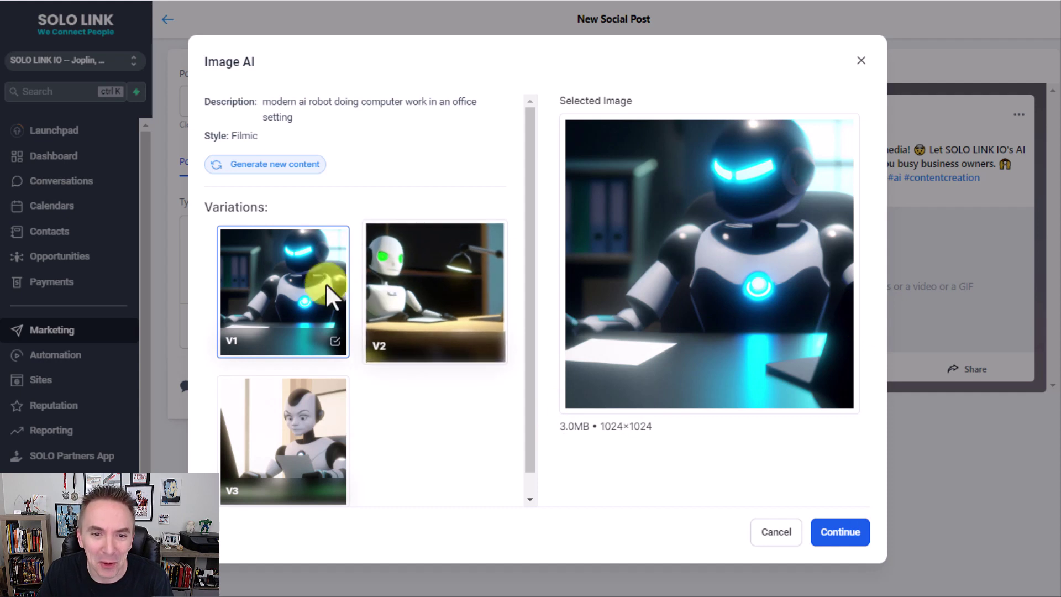
Step: Review the new Filmic variations, choose V1 and add it to the post
{"action": "left_click", "coordinate": [397, 294]}
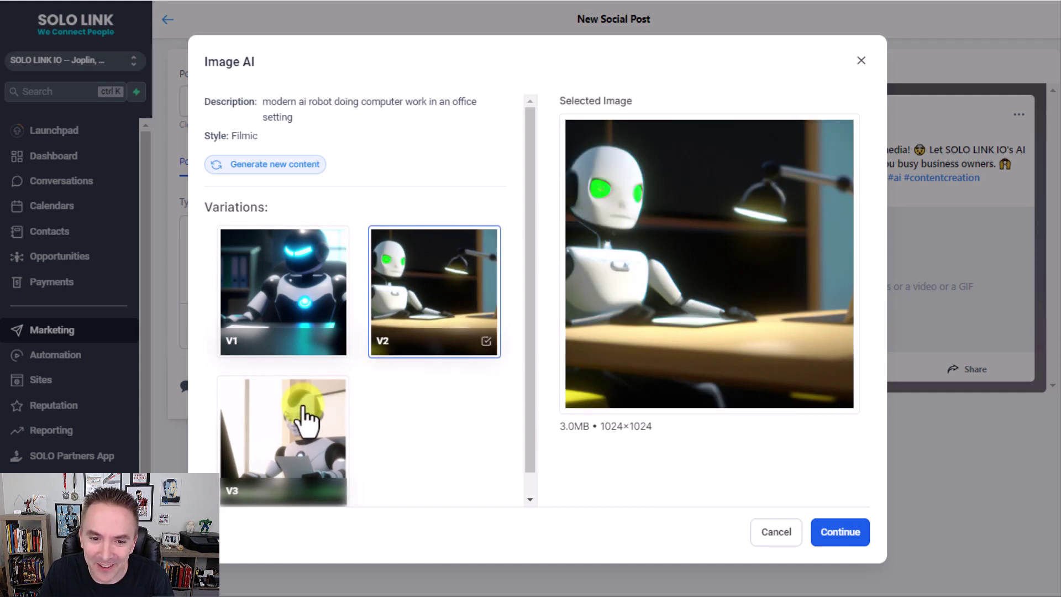
{"action": "left_click", "coordinate": [331, 431]}
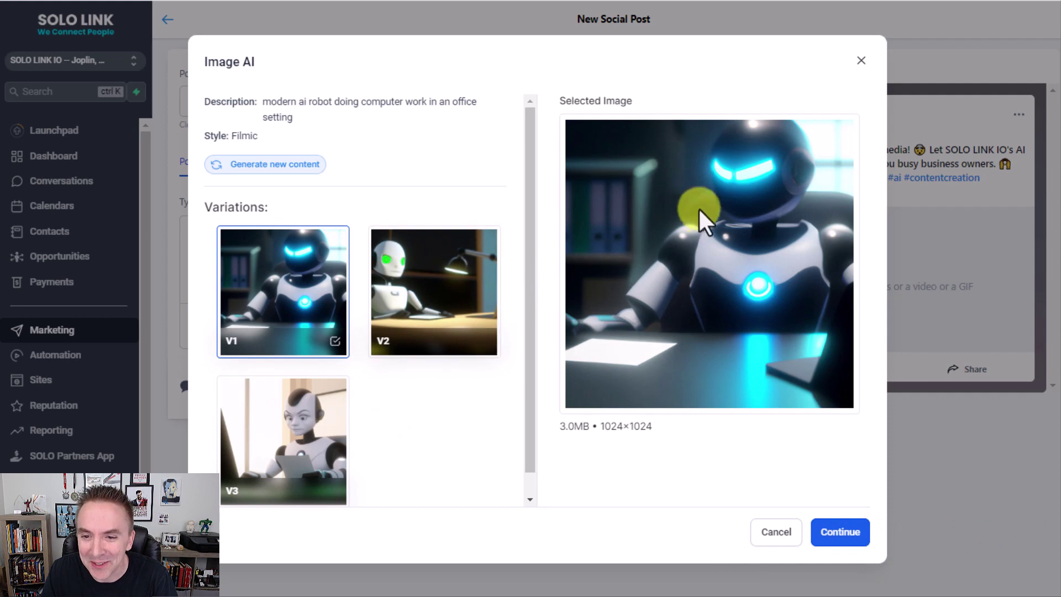
{"action": "left_click", "coordinate": [840, 533]}
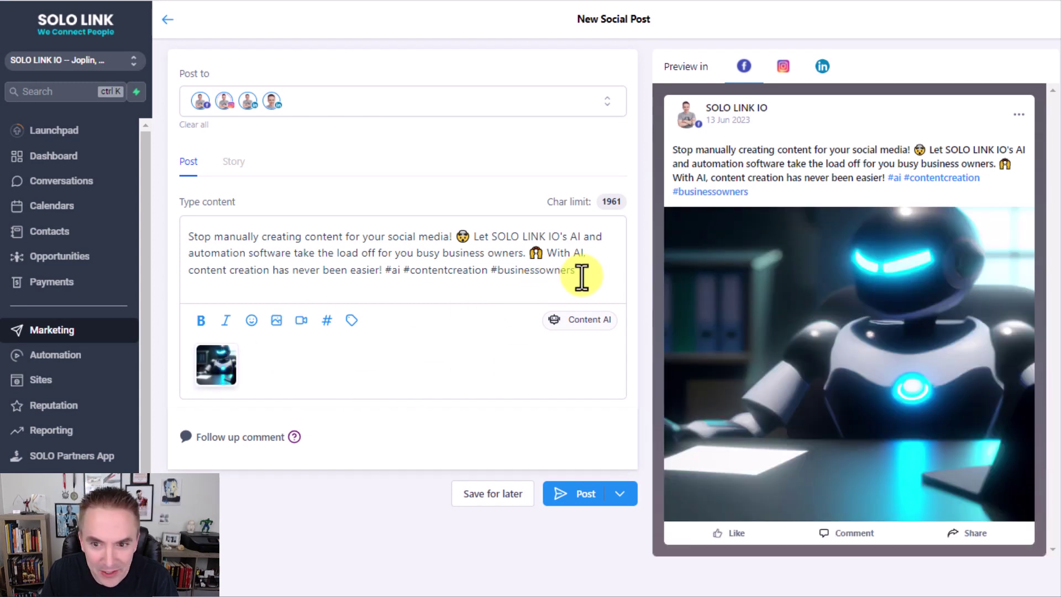
Step: Insert a blank line before the hashtags and add "P.S. This post and image was made with AI" in front of them
{"action": "left_click", "coordinate": [387, 271]}
{"action": "key", "text": "Return"}
{"action": "key", "text": "Return"}
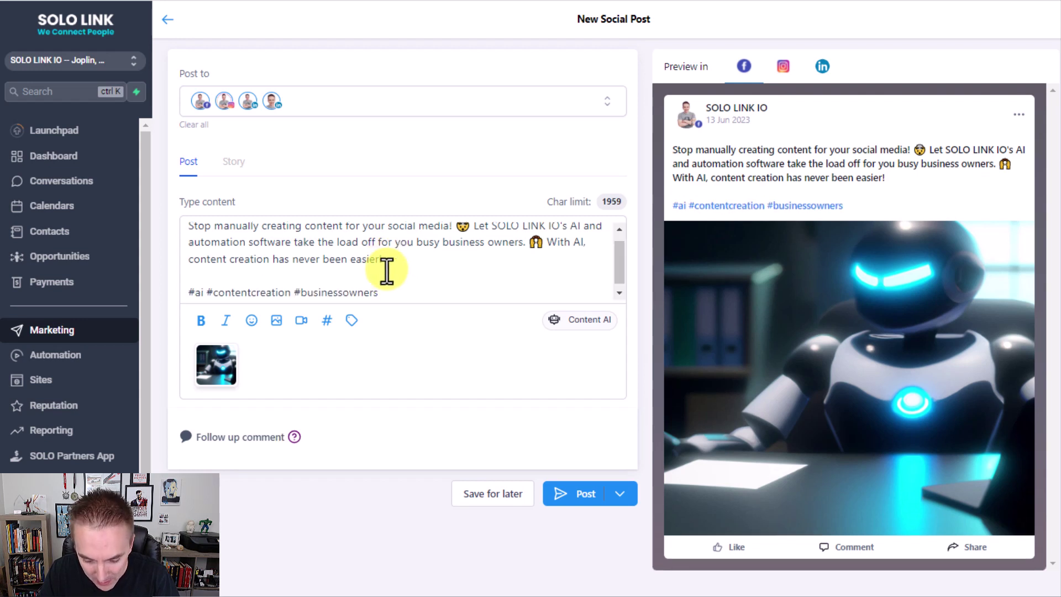
{"action": "type", "text": "P.S"}
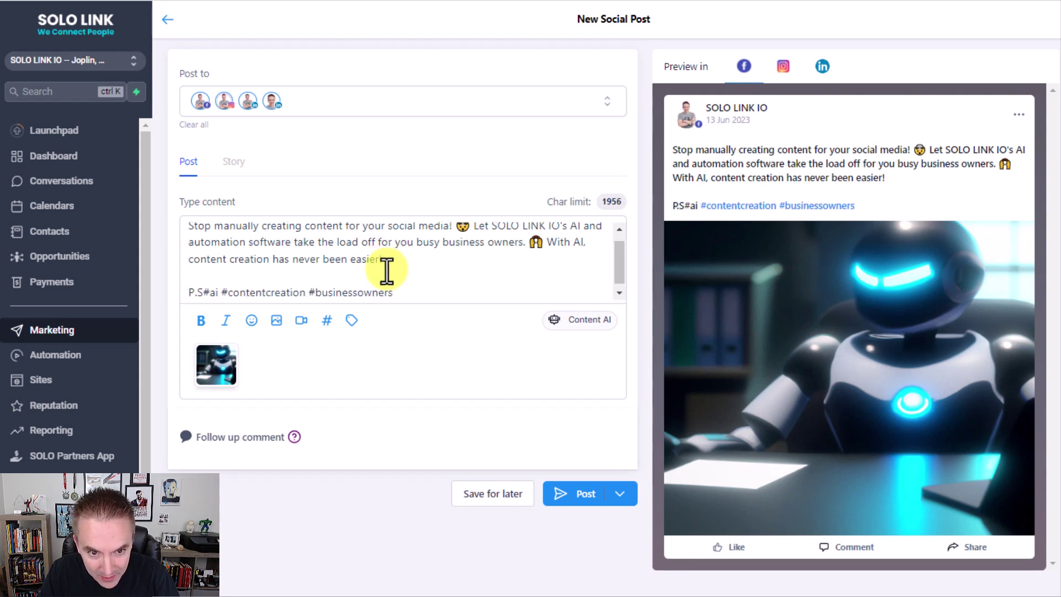
{"action": "type", "text": ". This post an"}
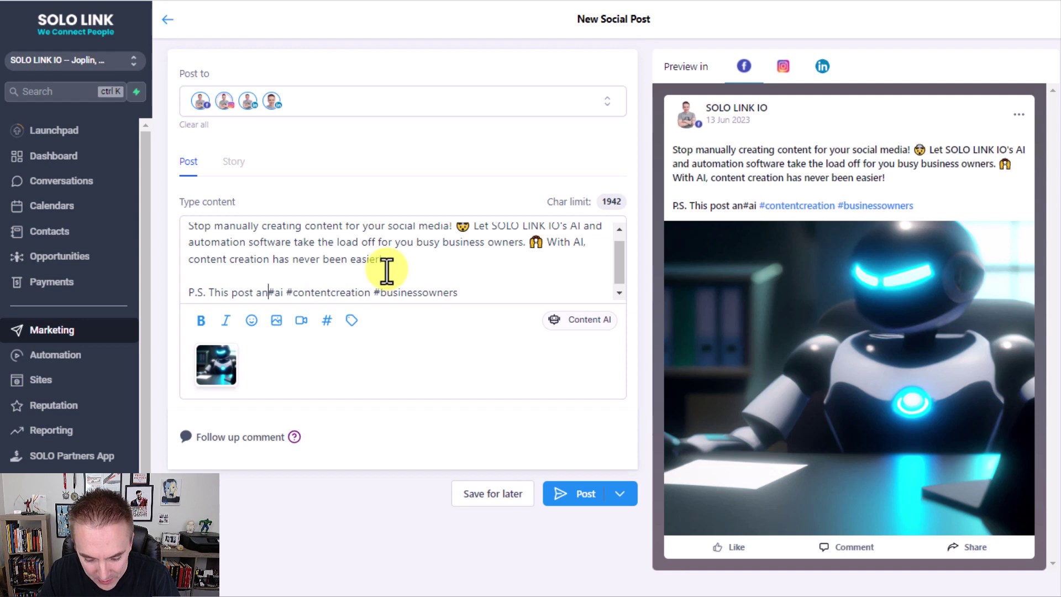
{"action": "type", "text": "d image was made "}
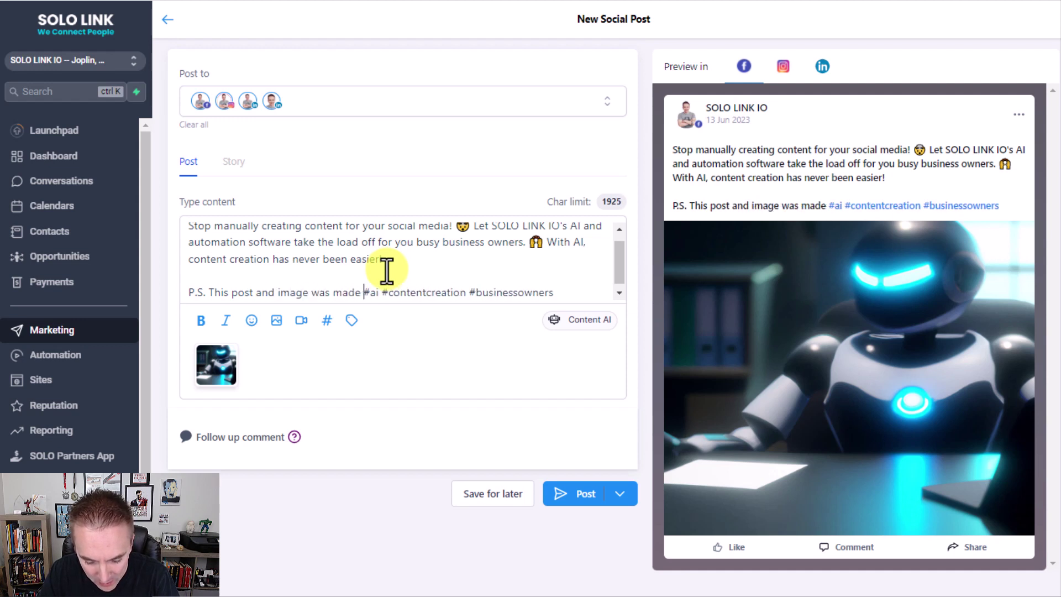
{"action": "type", "text": "with AI "}
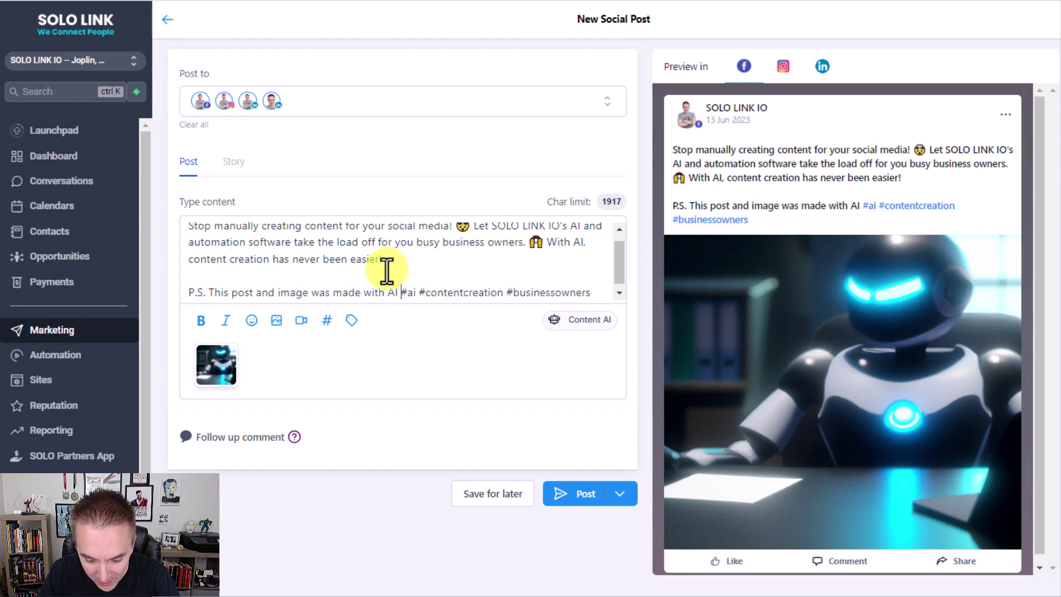
{"action": "type", "text": "in"}
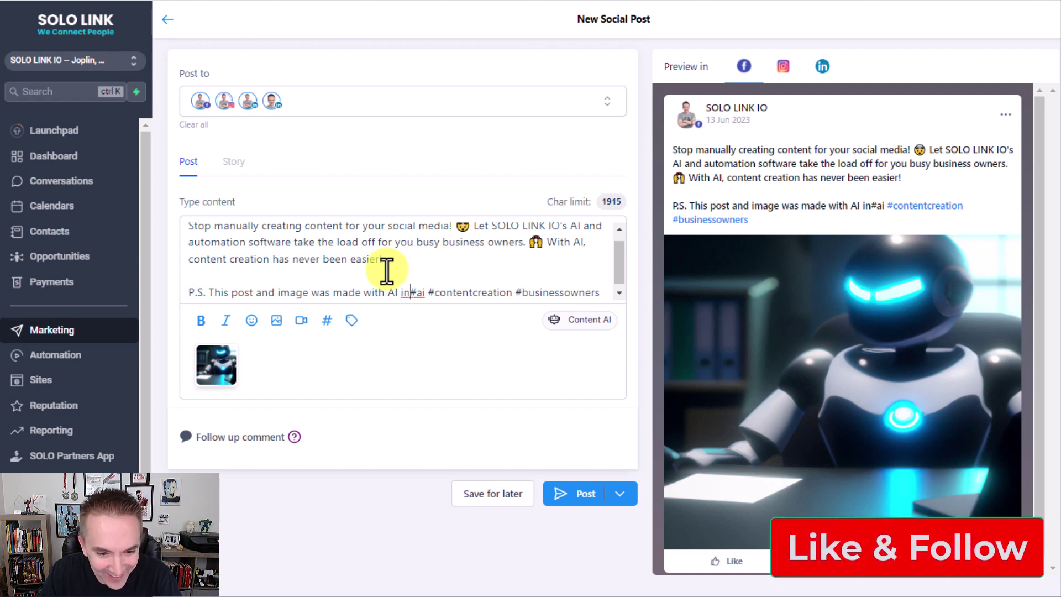
{"action": "key", "text": "BackSpace"}
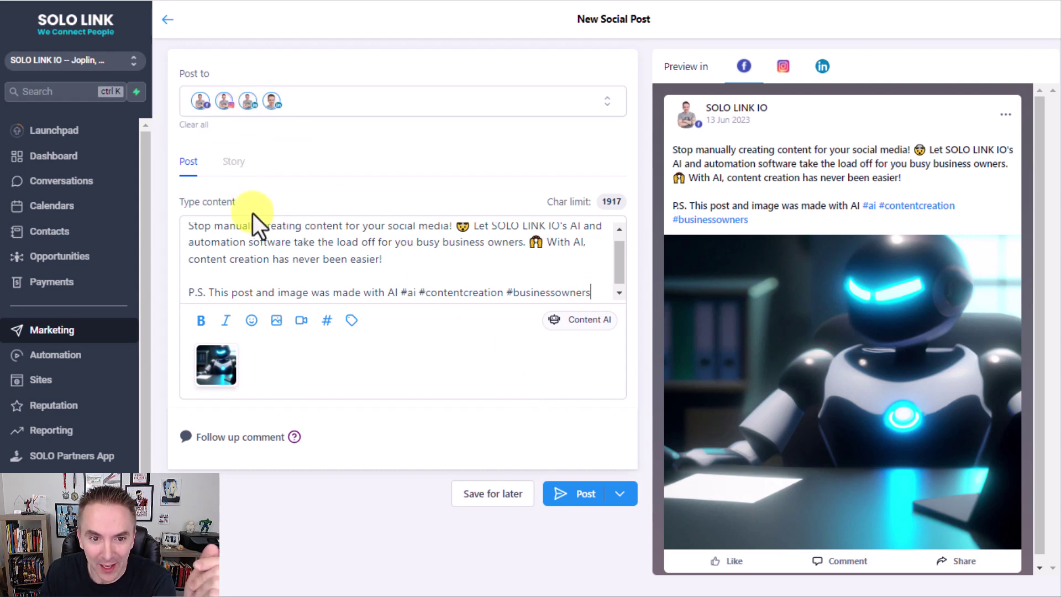
Step: Check the finished post text and publish the post immediately to all the selected social accounts
{"action": "scroll", "coordinate": [315, 265], "scroll_direction": "up", "scroll_amount": 1}
{"action": "scroll", "coordinate": [315, 267], "scroll_direction": "down", "scroll_amount": 2}
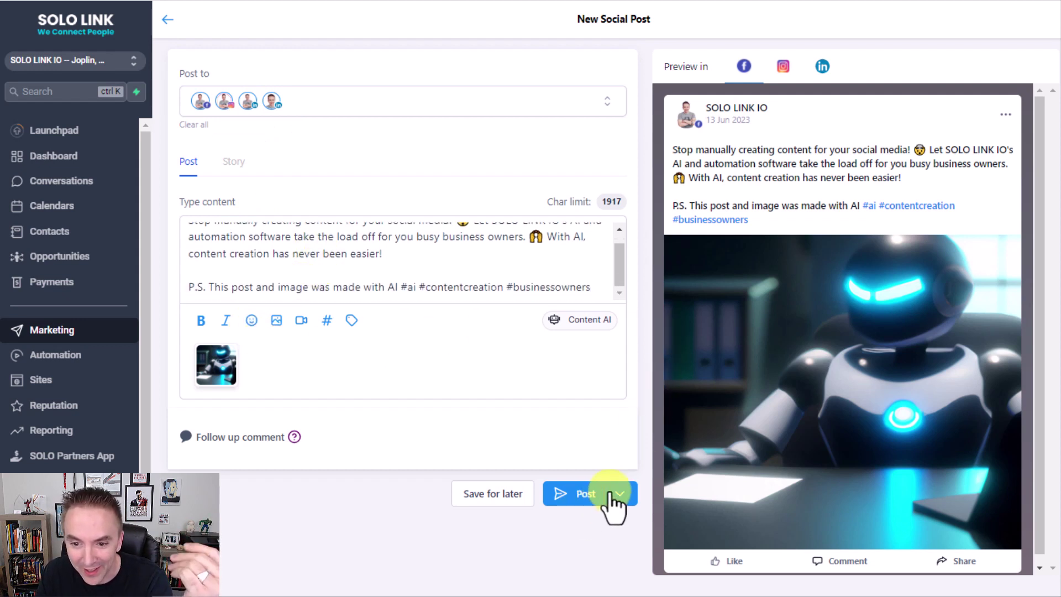
{"action": "left_click", "coordinate": [580, 496]}
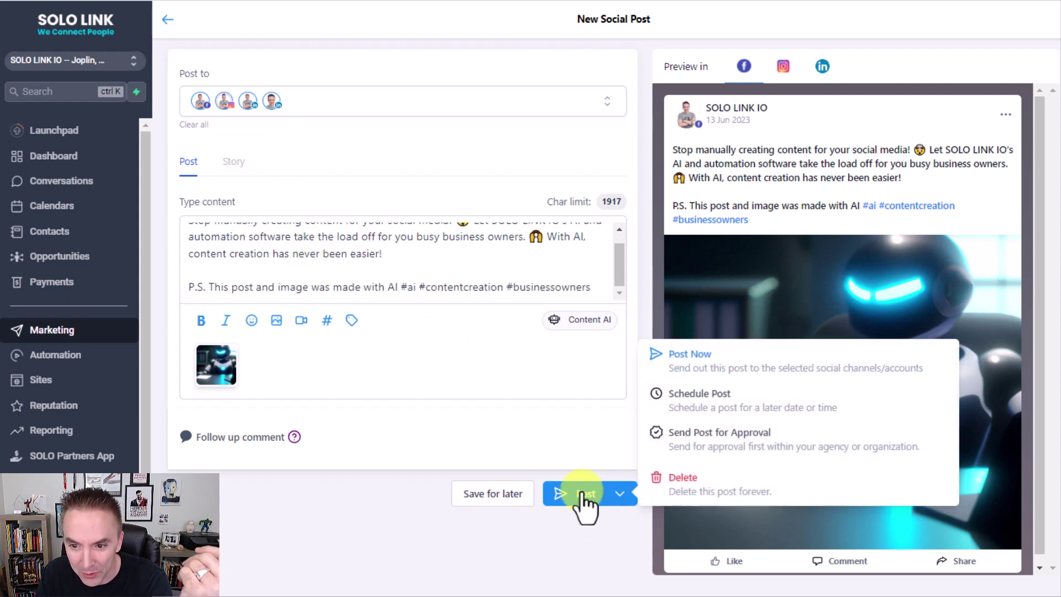
{"action": "left_click", "coordinate": [692, 390]}
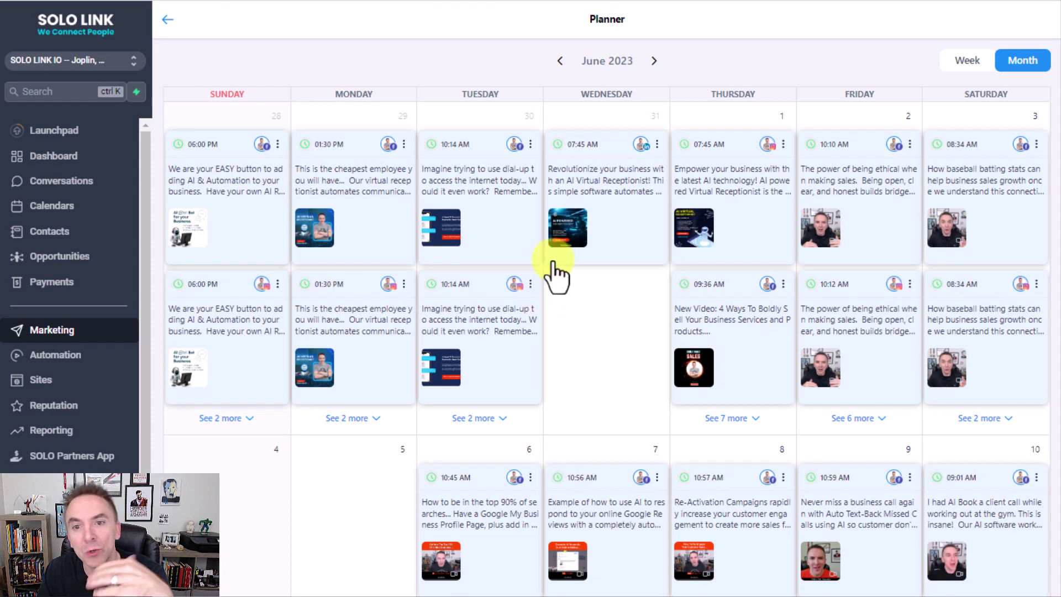
Step: Find the new post on 13 June in the June 2023 month planner and examine the entries around it
{"action": "scroll", "coordinate": [553, 249], "scroll_direction": "down", "scroll_amount": 7}
{"action": "scroll", "coordinate": [606, 279], "scroll_direction": "down", "scroll_amount": 4}
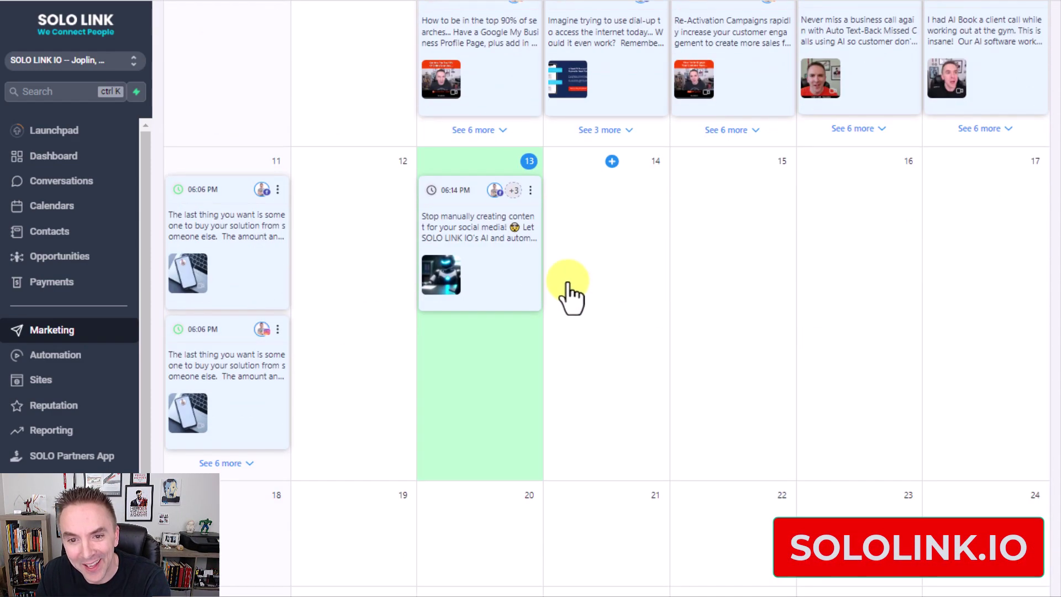
{"action": "scroll", "coordinate": [569, 296], "scroll_direction": "up", "scroll_amount": 3}
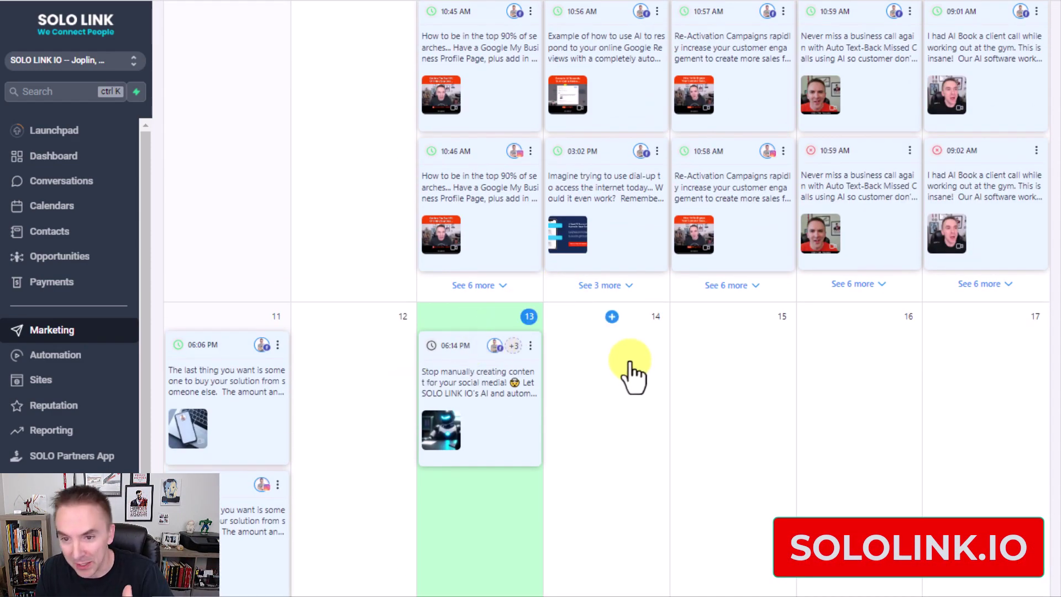
{"action": "scroll", "coordinate": [608, 354], "scroll_direction": "up", "scroll_amount": 3}
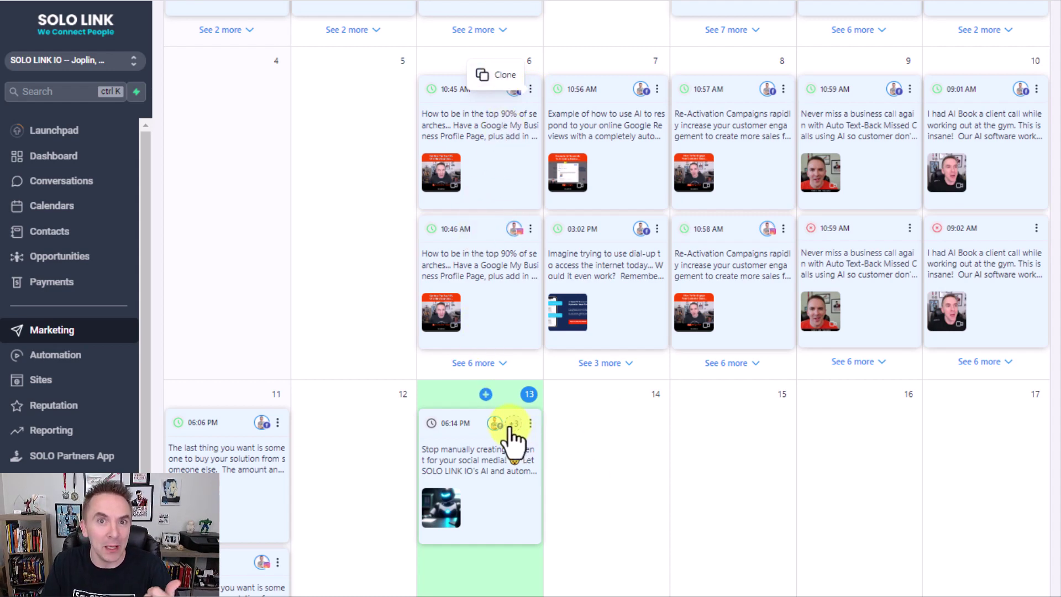
Step: Show May 2023 in the planner and look through that month's published posts
{"action": "scroll", "coordinate": [514, 414], "scroll_direction": "up", "scroll_amount": 10}
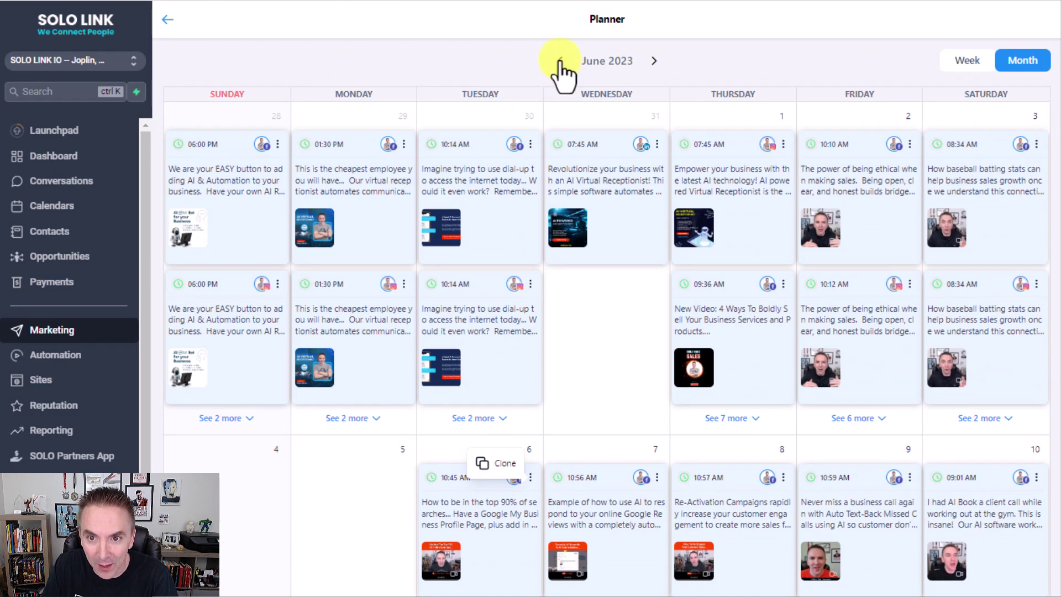
{"action": "left_click", "coordinate": [561, 61]}
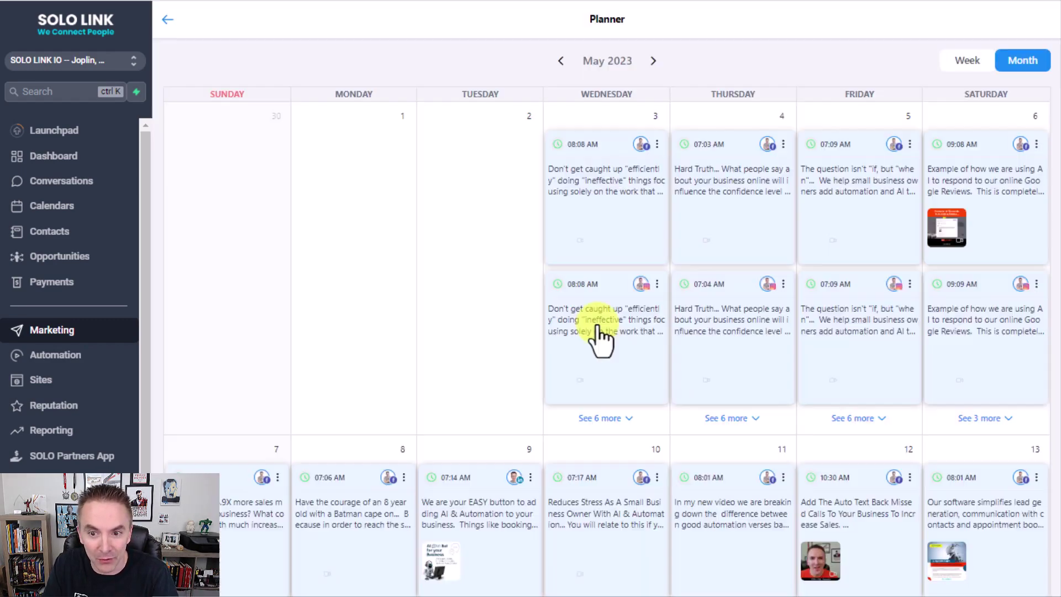
{"action": "scroll", "coordinate": [517, 318], "scroll_direction": "down", "scroll_amount": 5}
{"action": "scroll", "coordinate": [516, 323], "scroll_direction": "down", "scroll_amount": 15}
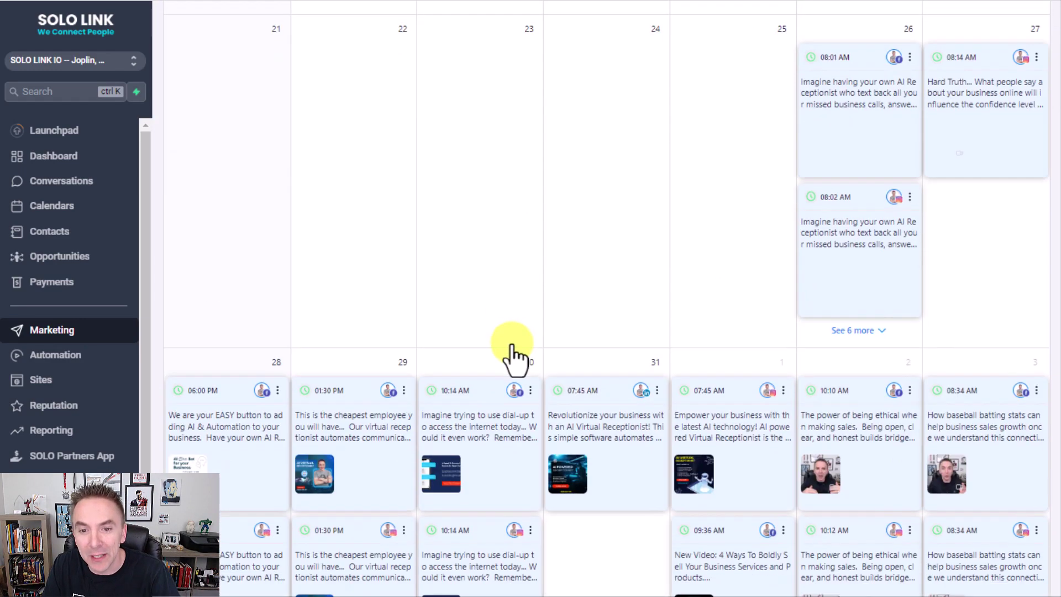
{"action": "scroll", "coordinate": [485, 407], "scroll_direction": "up", "scroll_amount": 9}
{"action": "scroll", "coordinate": [459, 362], "scroll_direction": "up", "scroll_amount": 10}
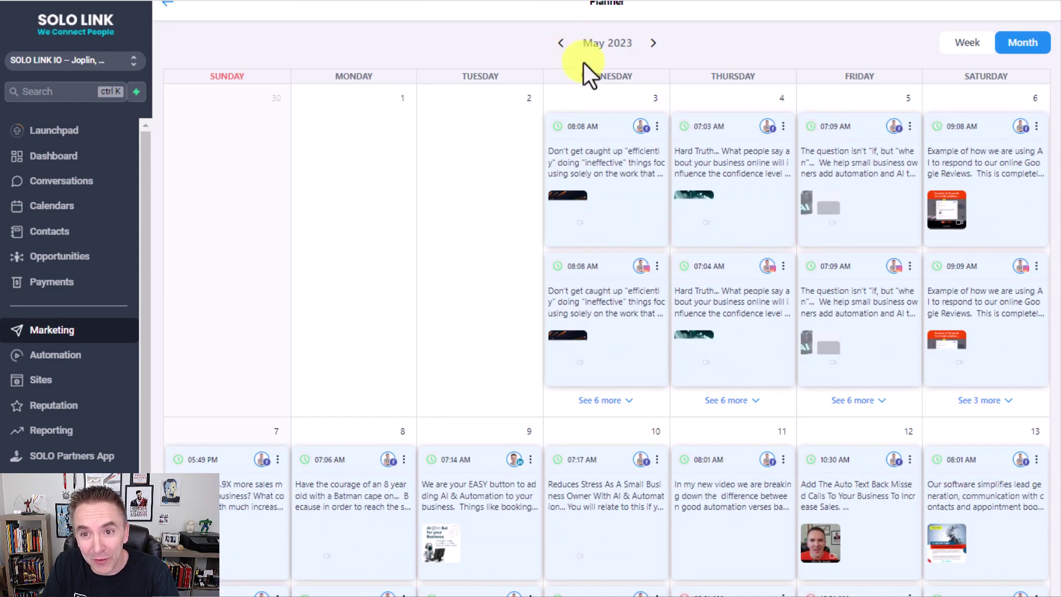
Step: Return the planner to June 2023 and check the new post's entries on 13 June
{"action": "left_click", "coordinate": [653, 61]}
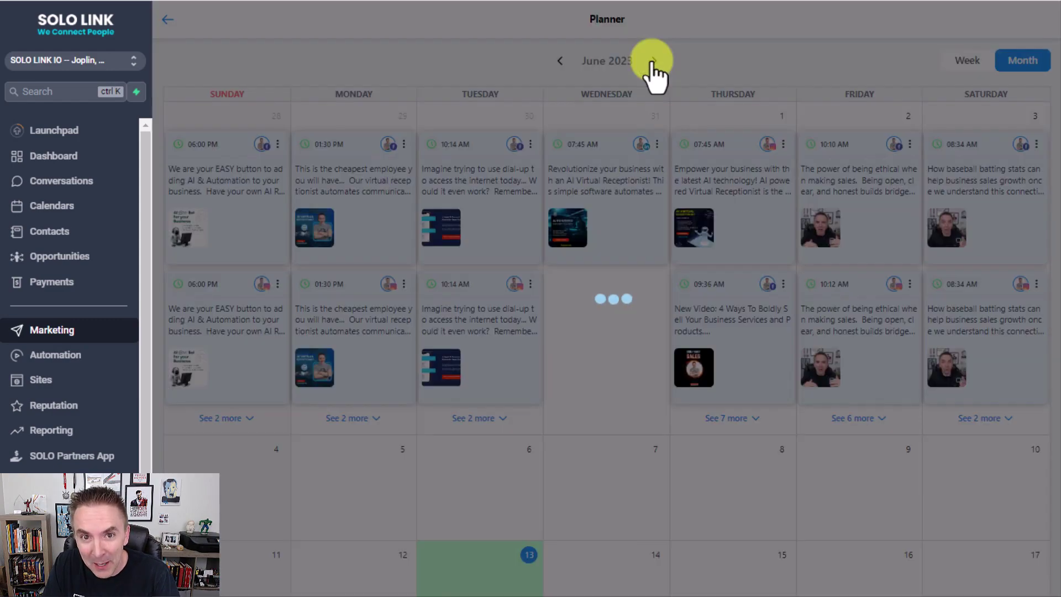
{"action": "scroll", "coordinate": [599, 238], "scroll_direction": "down", "scroll_amount": 9}
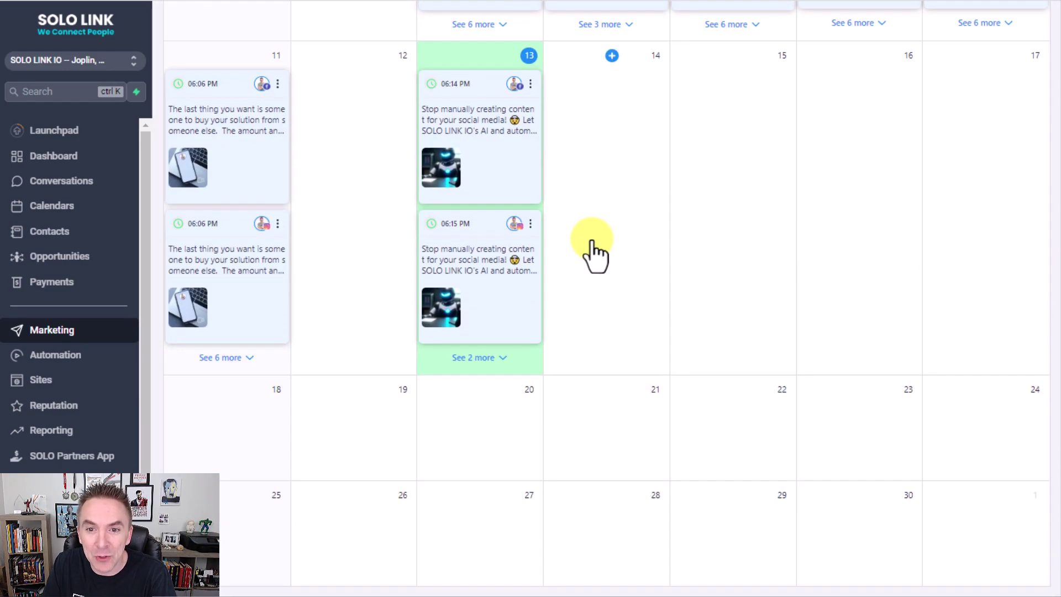